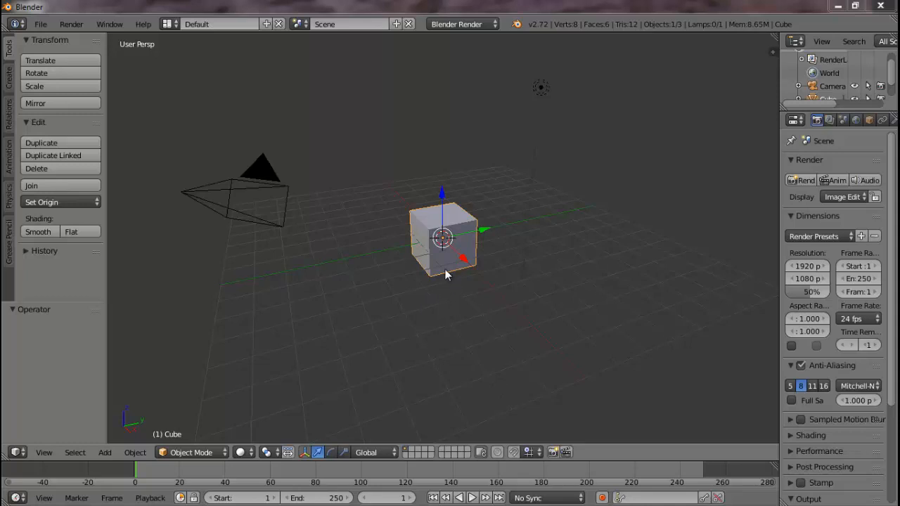
Resize the default cube into a flat slab with dimensions X 4, Y 4 and Z 0.1.
key("n")
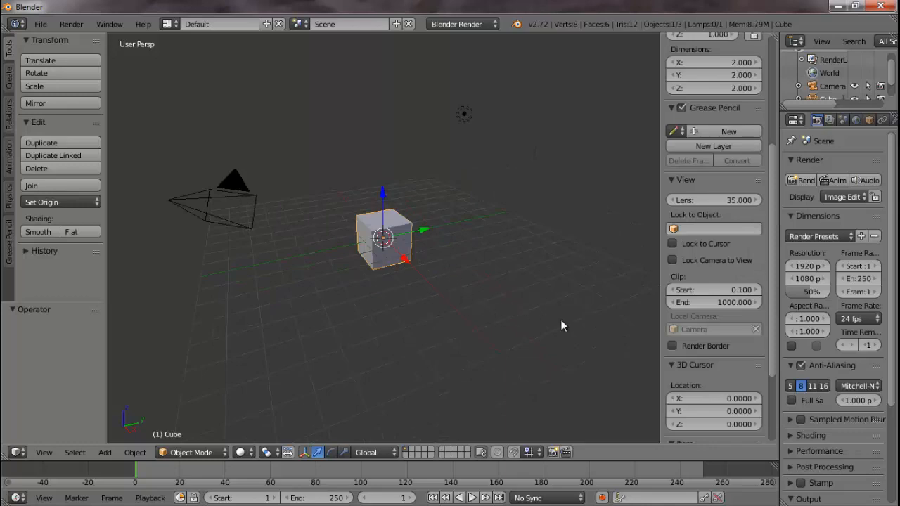
left_click_drag(767, 259, 768, 139)
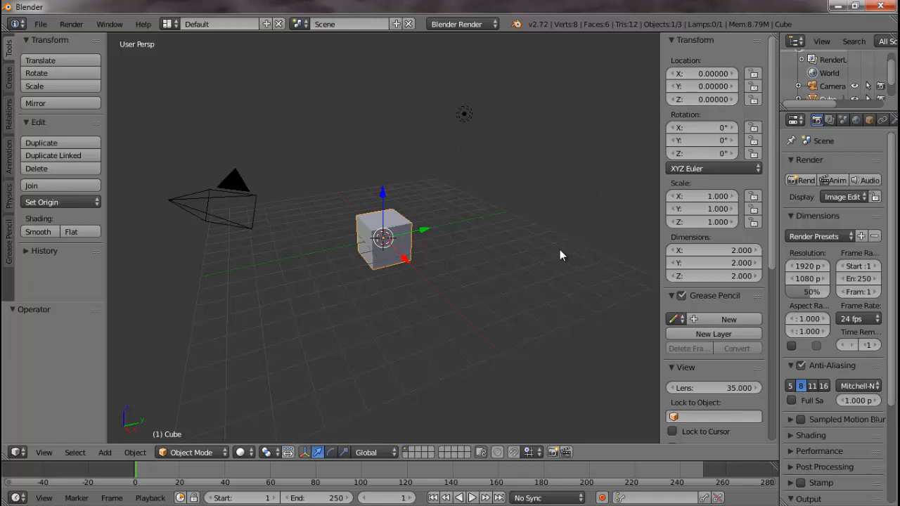
left_click(732, 250)
type("4")
key("Tab")
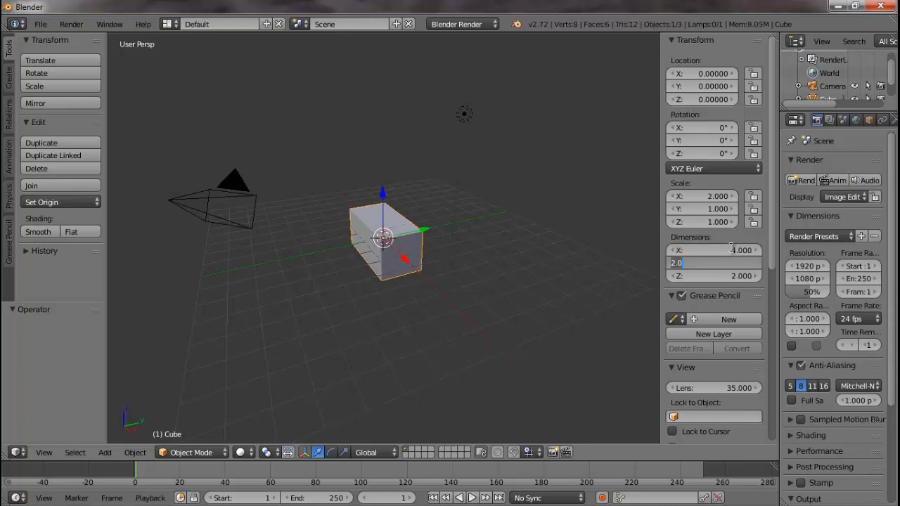
type("4")
key("Tab")
type(".1")
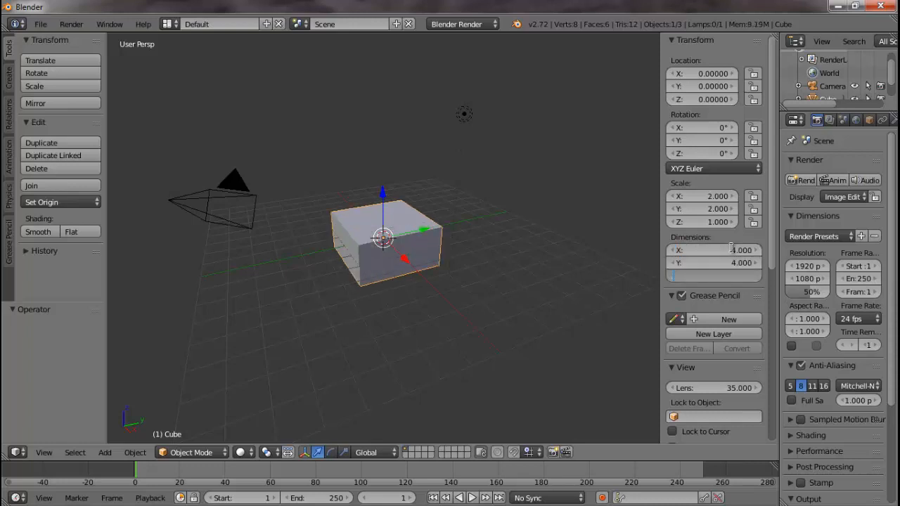
key("Return")
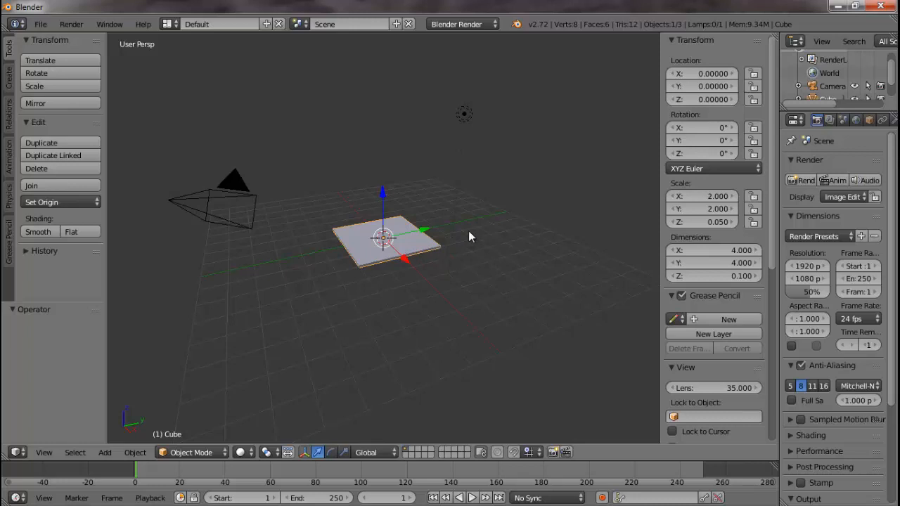
Raise the flat slab to a Z location of 4.
left_click(711, 98)
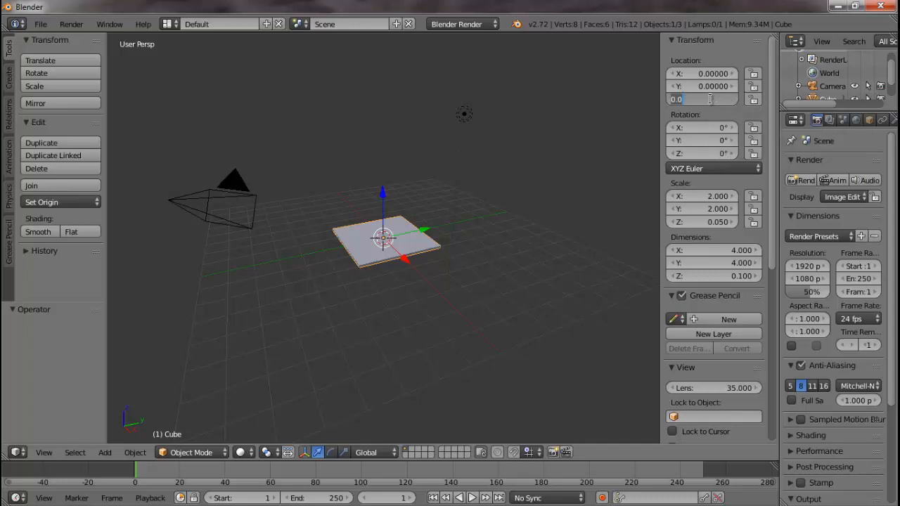
type("4")
key("Return")
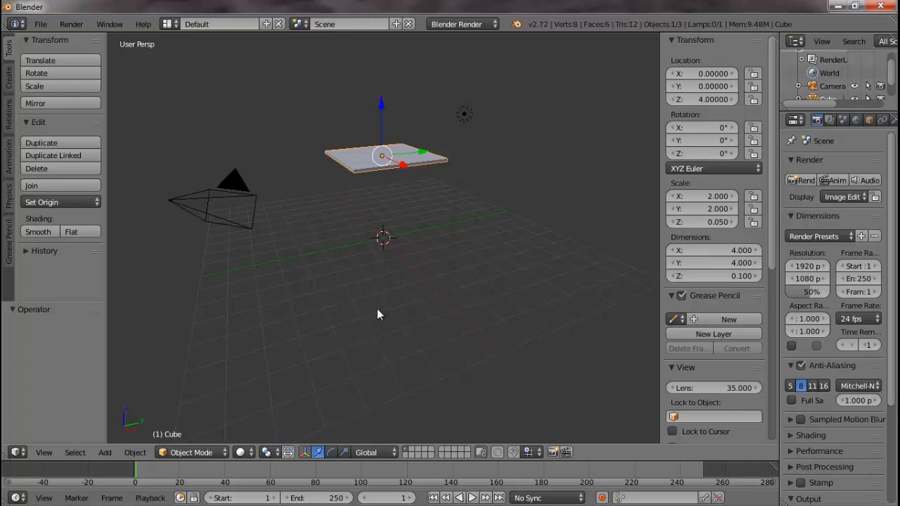
Add a plane mesh at the scene origin beneath the slab.
left_click(105, 454)
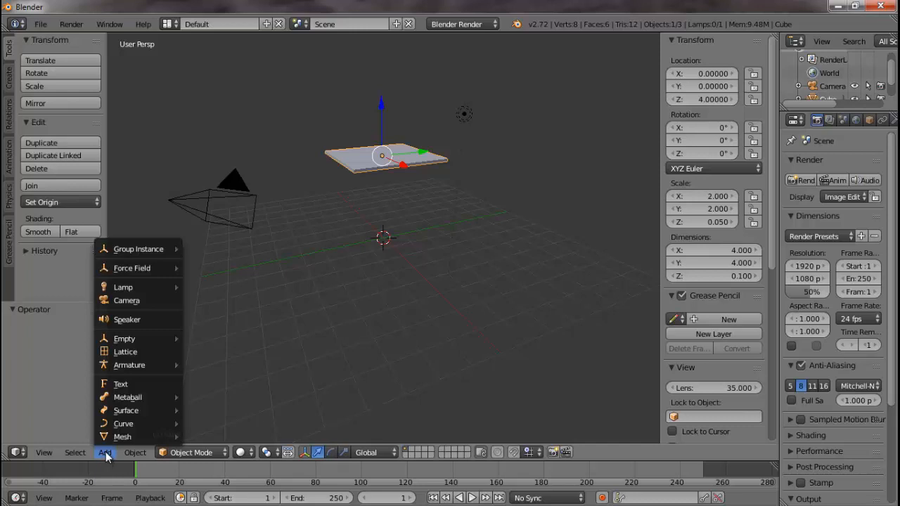
mouse_move(120, 439)
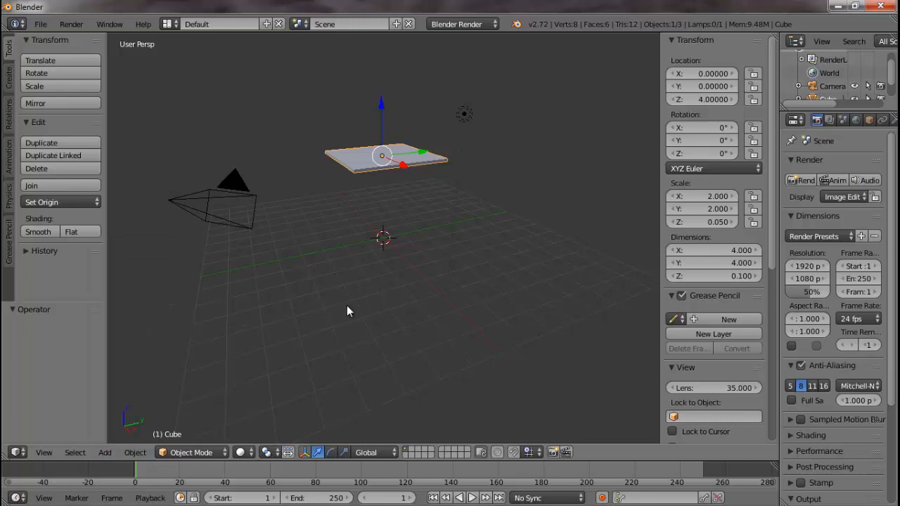
key("shift+a")
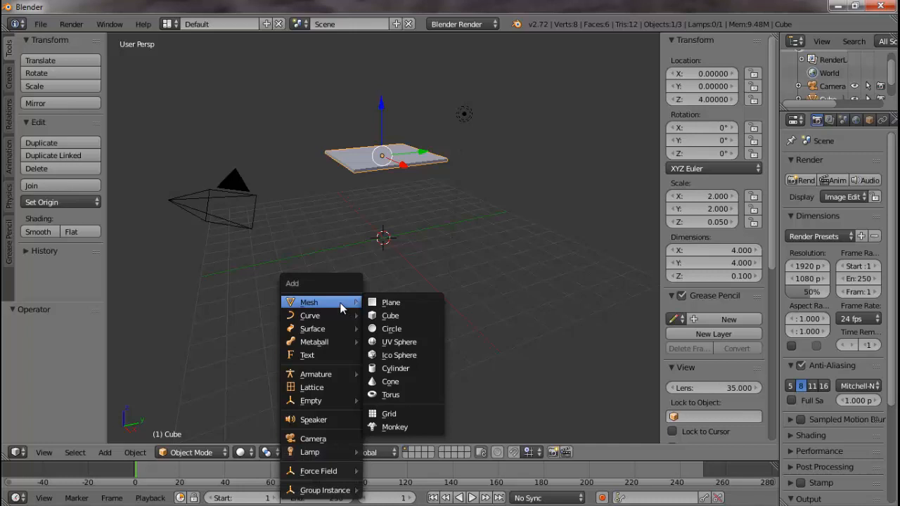
left_click(388, 302)
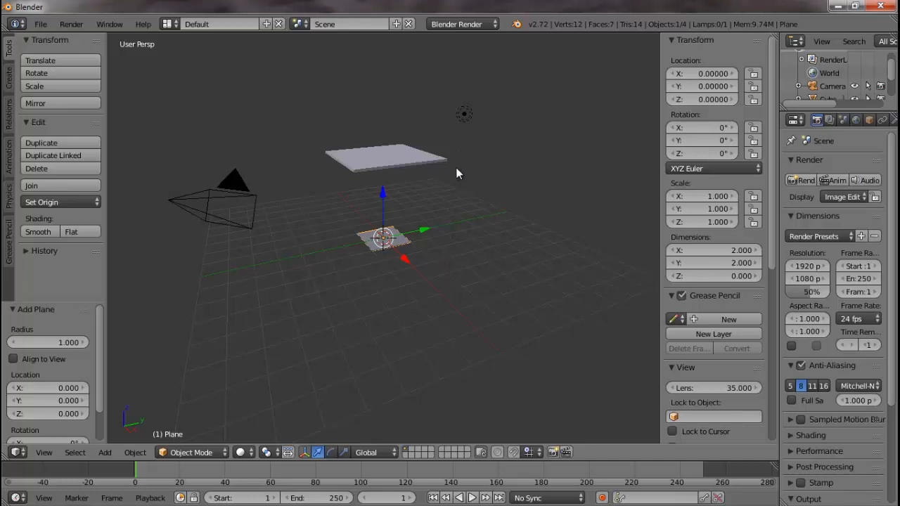
Set the new plane's dimensions to 16 in X and 16 in Y to form the floor.
left_click(739, 251)
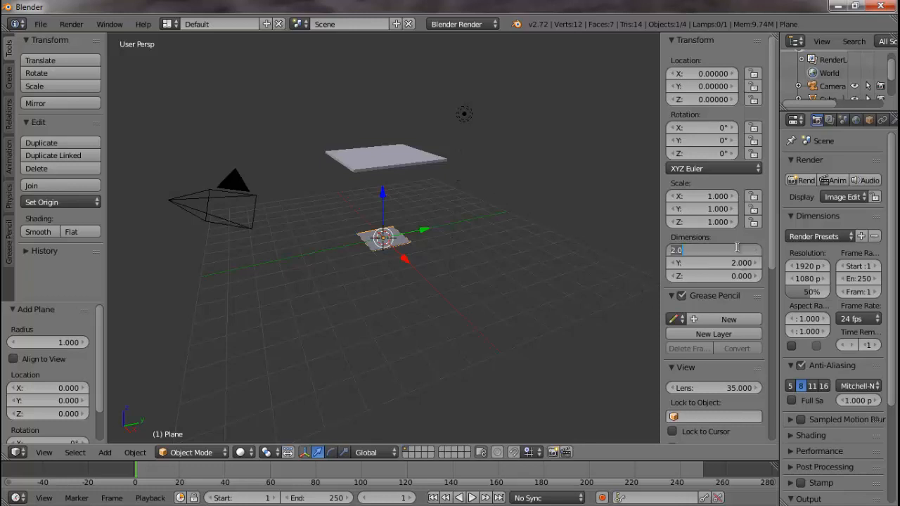
type("16")
key("Tab")
type("1")
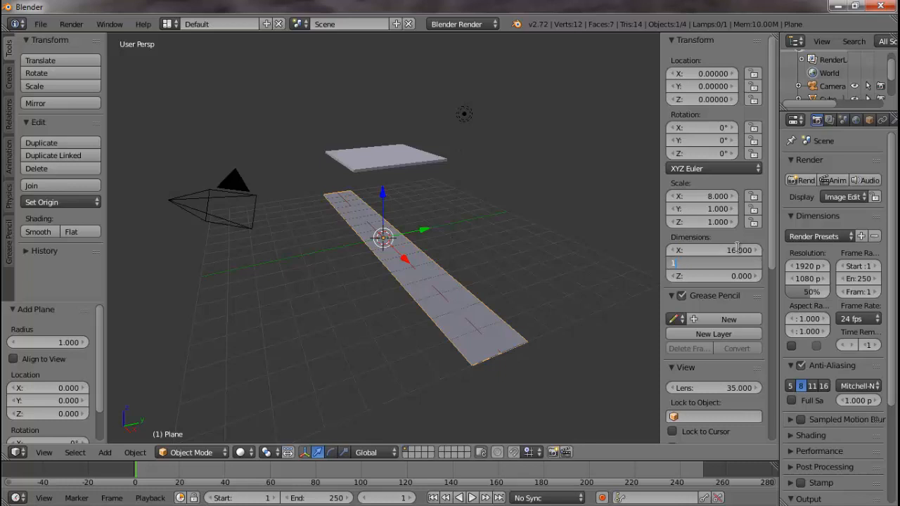
type("6")
key("Tab")
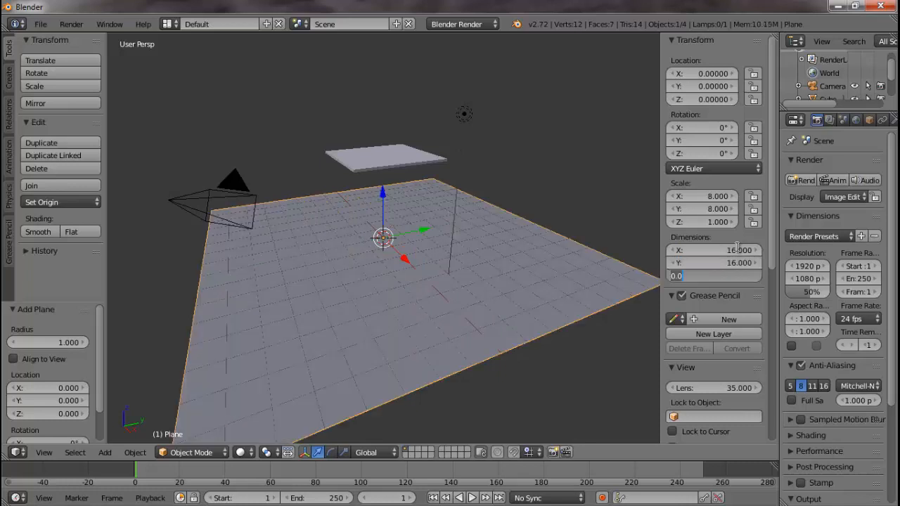
key("Return")
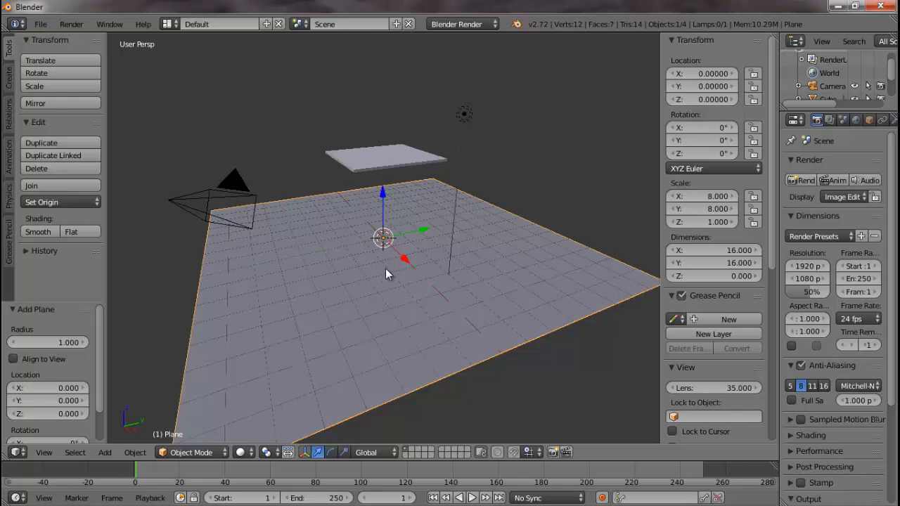
Duplicate the floor plane in place and rotate the copy 90° about Y to make an upright wall.
key("shift+d")
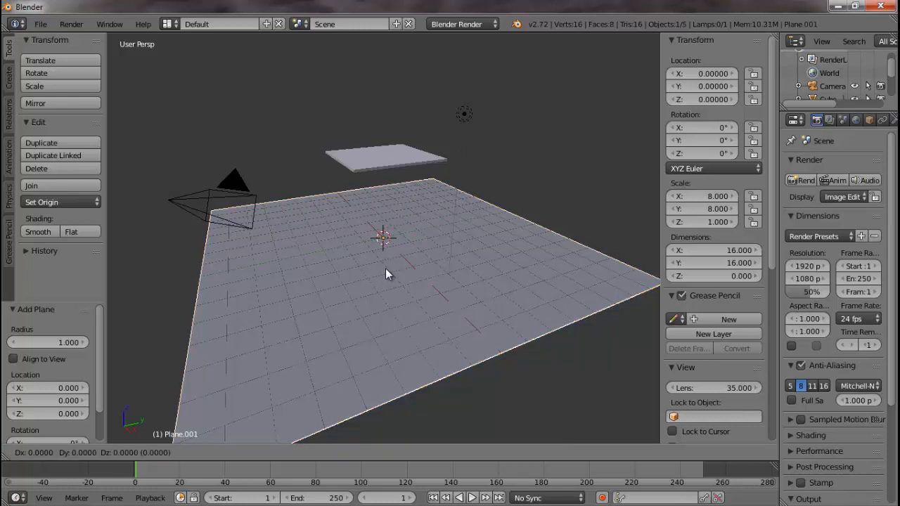
left_click(385, 268)
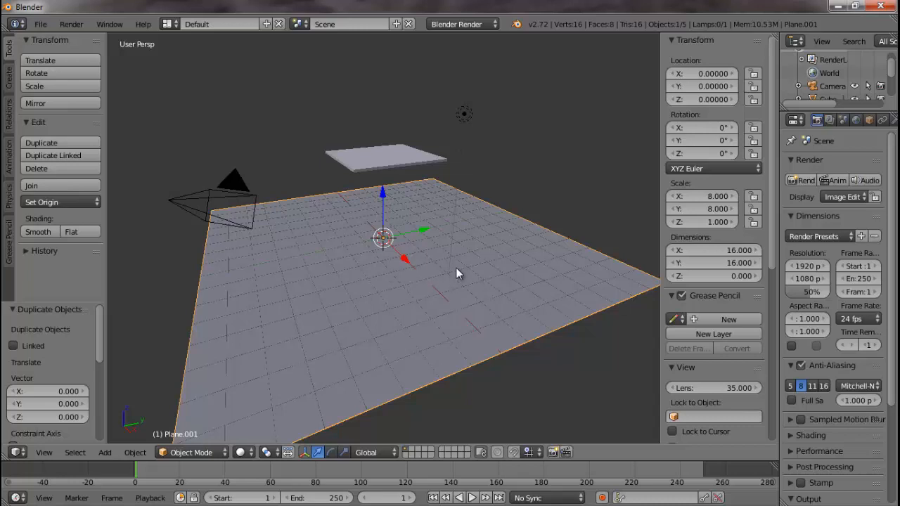
left_click(718, 139)
type("90")
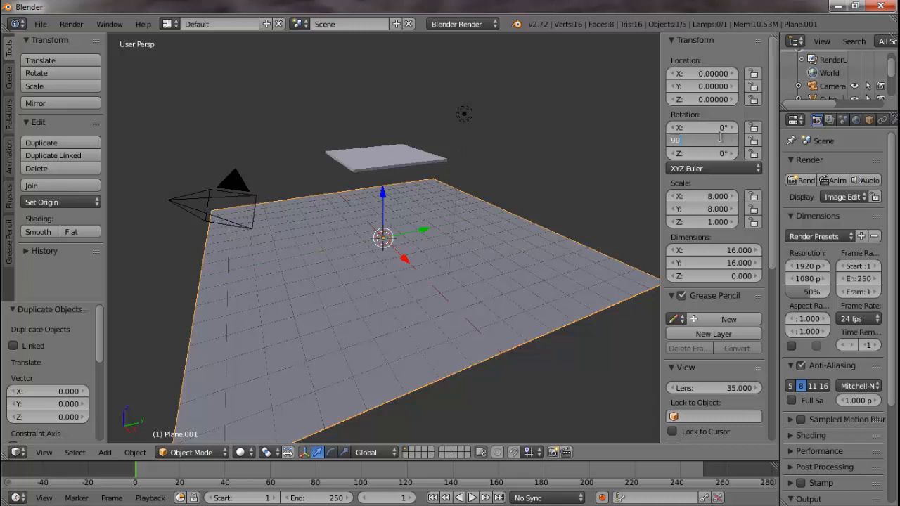
key("Return")
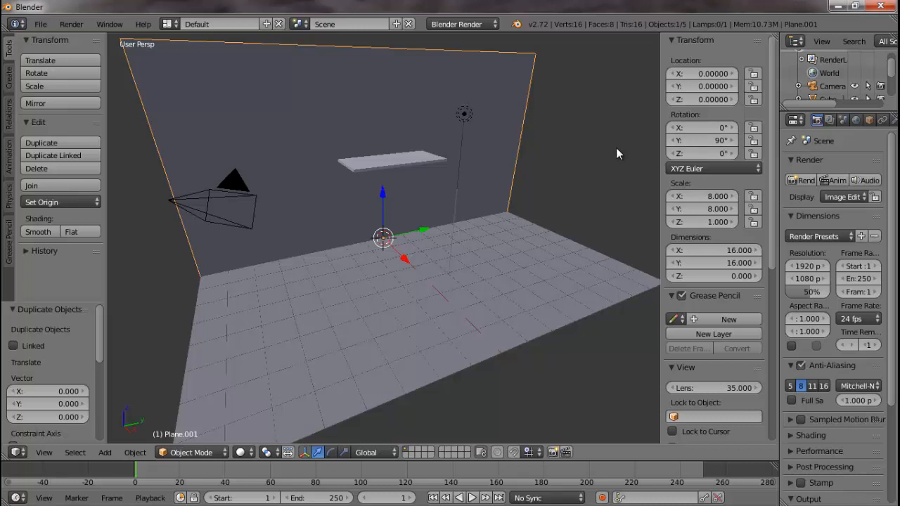
Move the upright wall to X -8 and Z 8 so it stands on the floor's back edge.
left_click(712, 76)
type("-8")
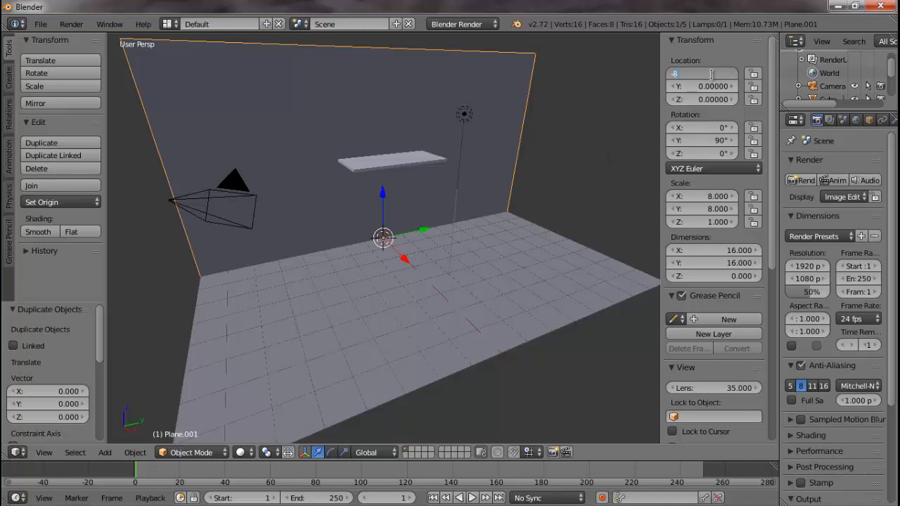
key("Return")
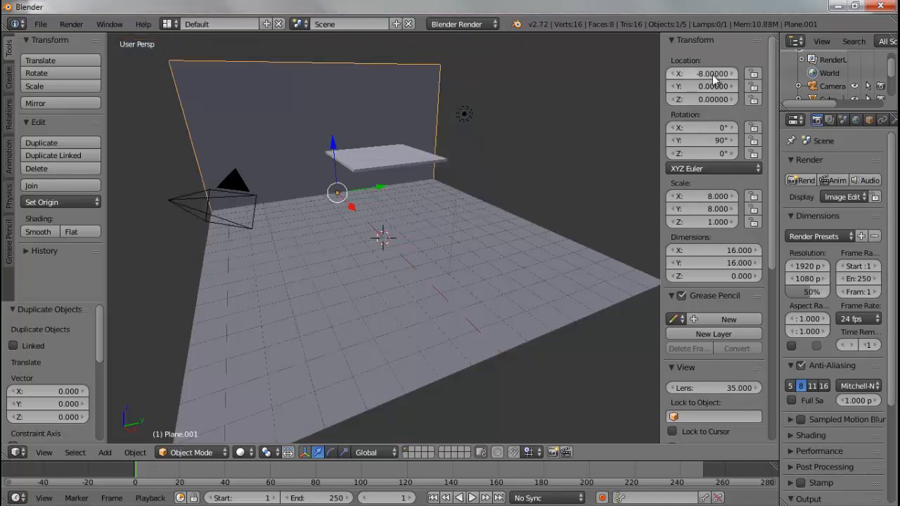
left_click(714, 98)
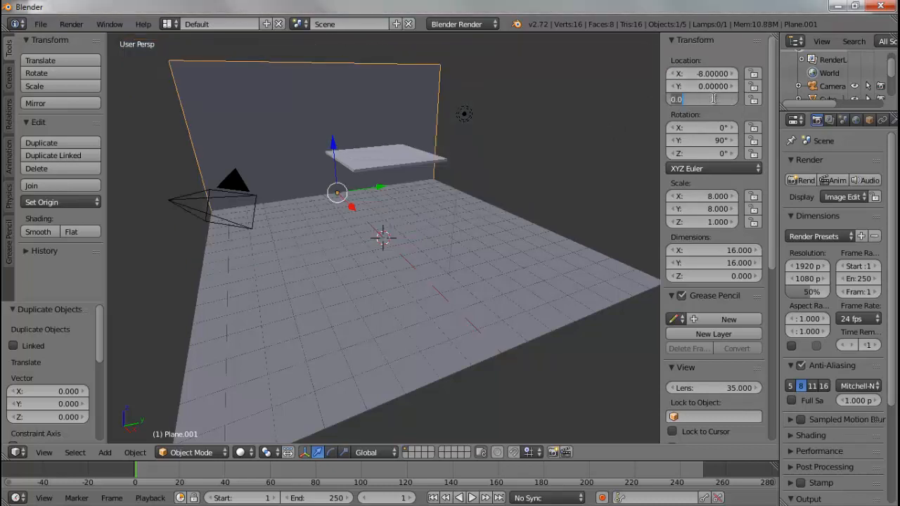
type("8")
key("Return")
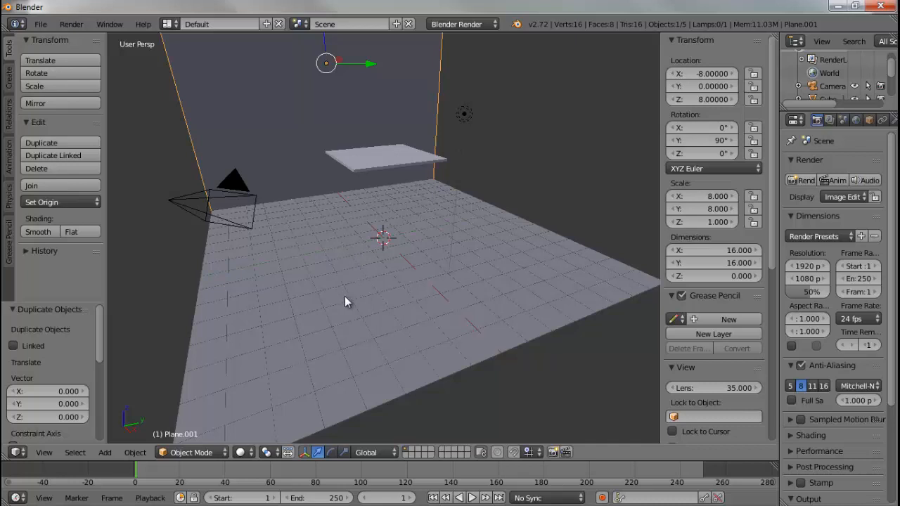
Duplicate the floor plane in place again and rotate this copy 90° about X for a second wall.
key("a")
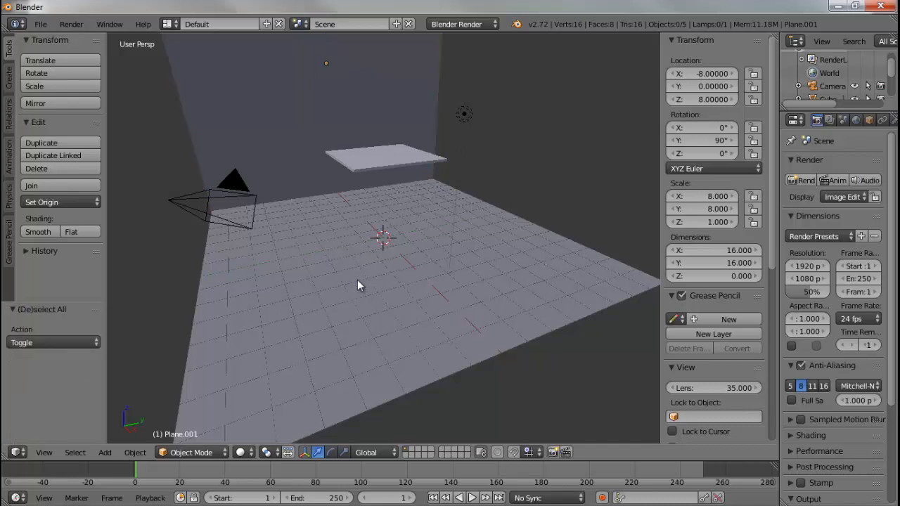
right_click(358, 280)
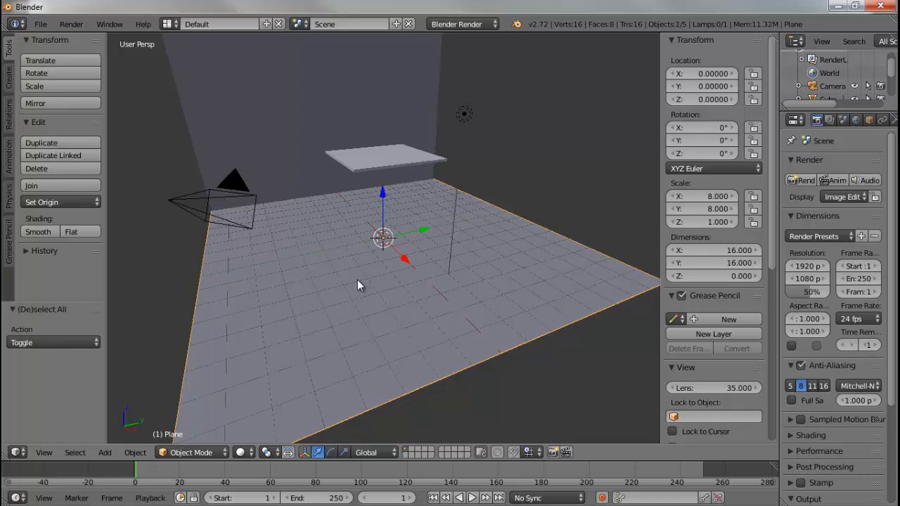
key("shift+d")
right_click(357, 279)
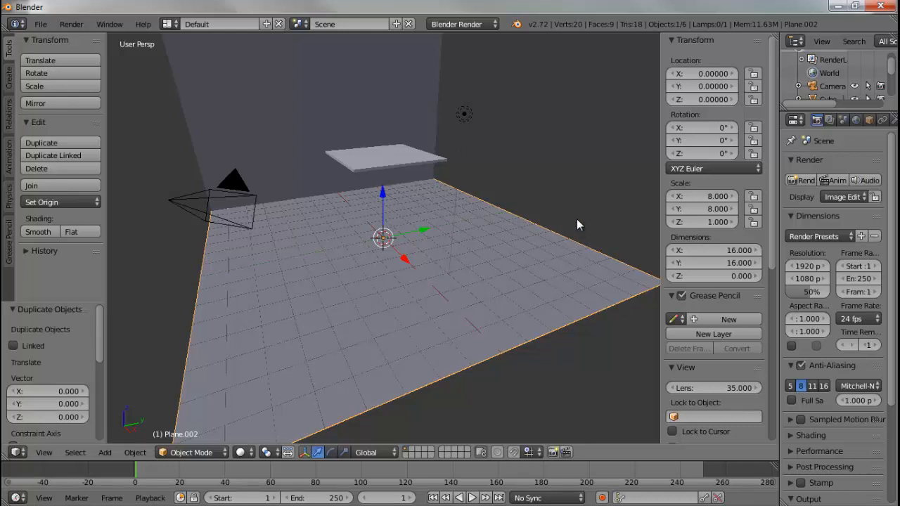
left_click(717, 128)
type("90")
key("Return")
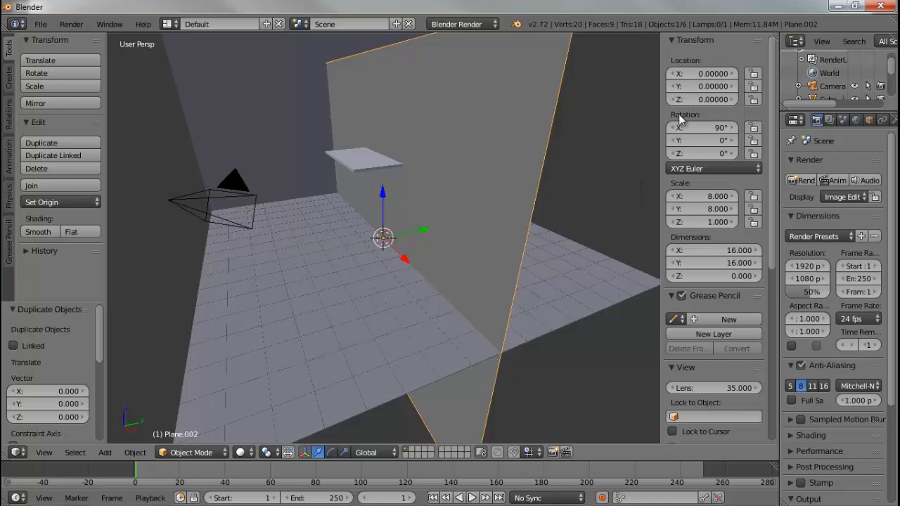
Move the second wall to Y 8 and Z 8 so it stands on the floor's side edge.
left_click(714, 85)
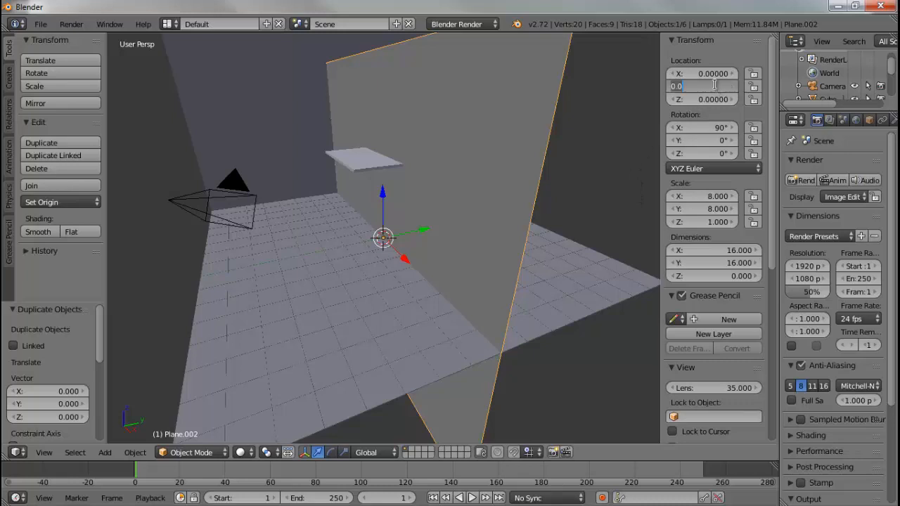
type("8")
key("Return")
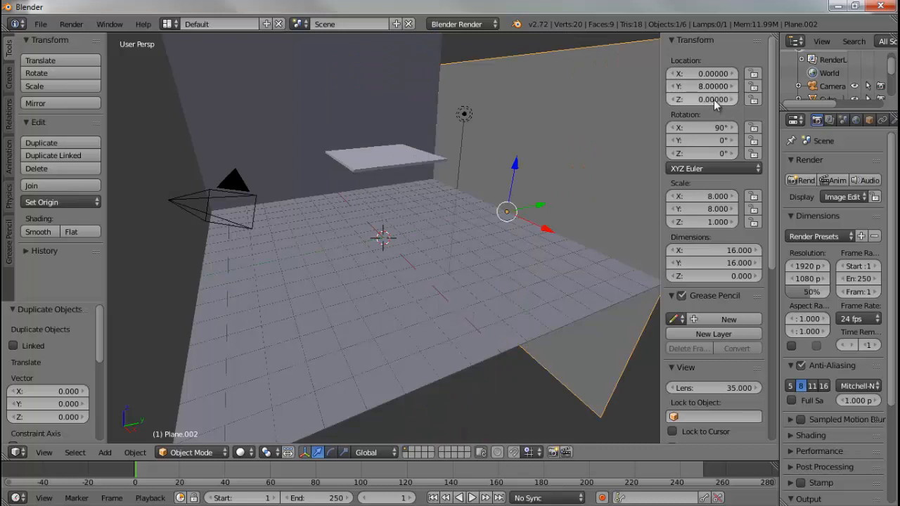
left_click(713, 99)
type("8")
key("Return")
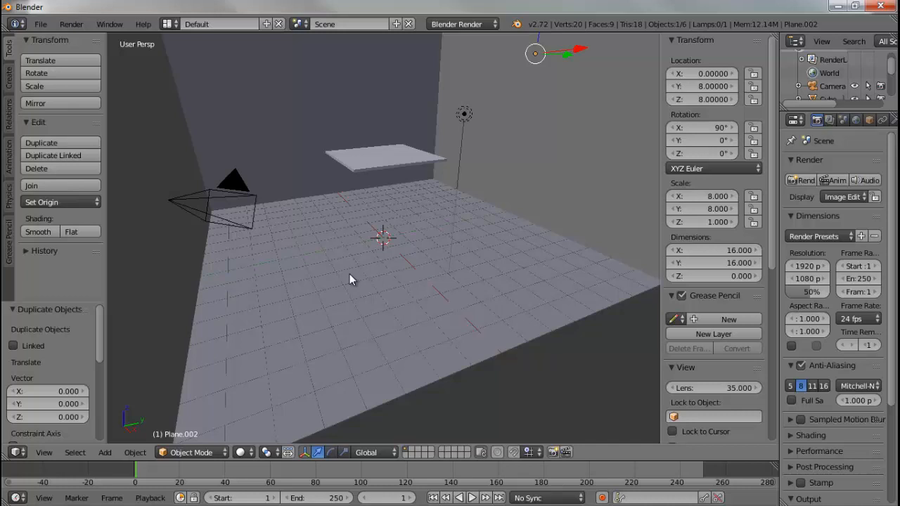
Deselect everything and add a cylinder mesh at the centre of the floor.
key("a")
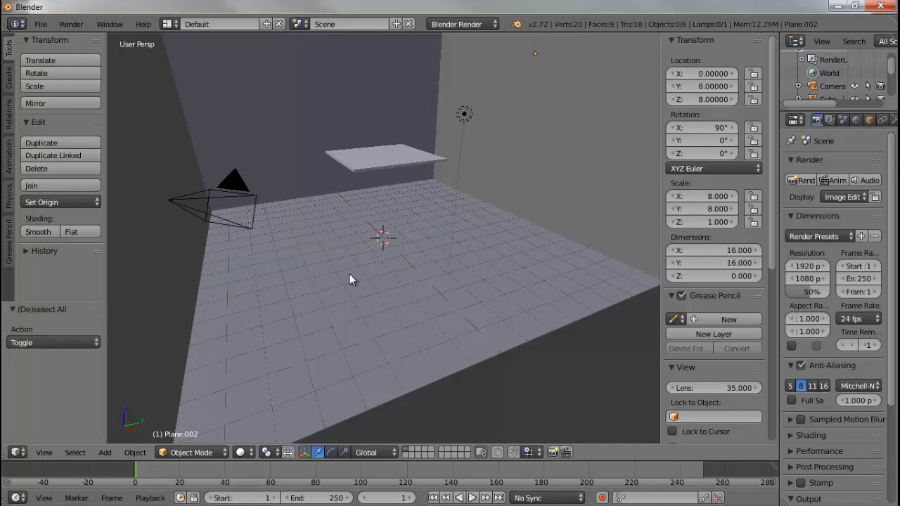
key("shift+a")
mouse_move(349, 273)
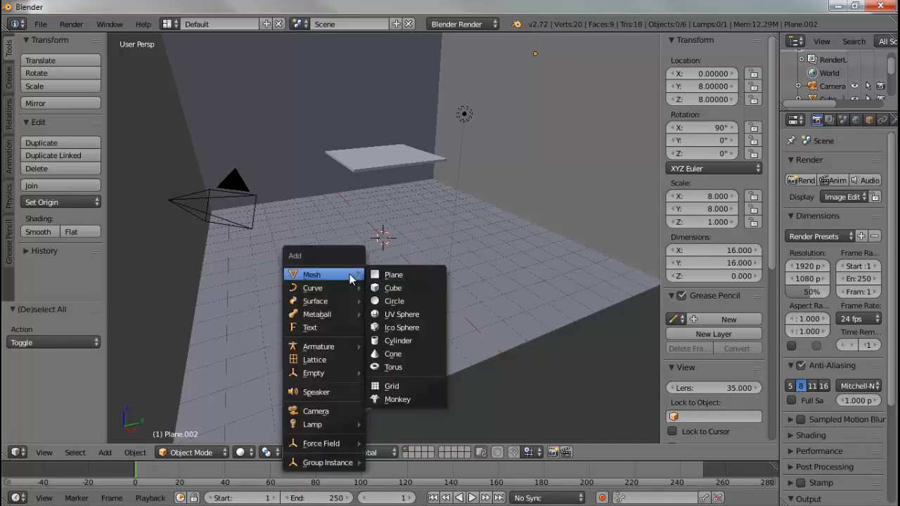
left_click(406, 341)
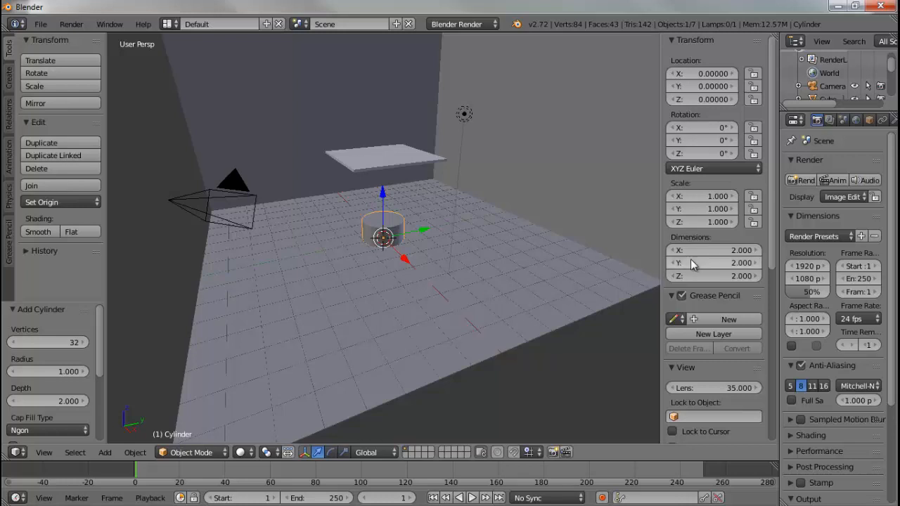
Set the cylinder's dimensions to X 0.2, Y 0.2 and Z 4 to form a thin leg.
left_click(733, 250)
type("0.2")
key("Tab")
key("BackSpace")
type("0.2")
key("Tab")
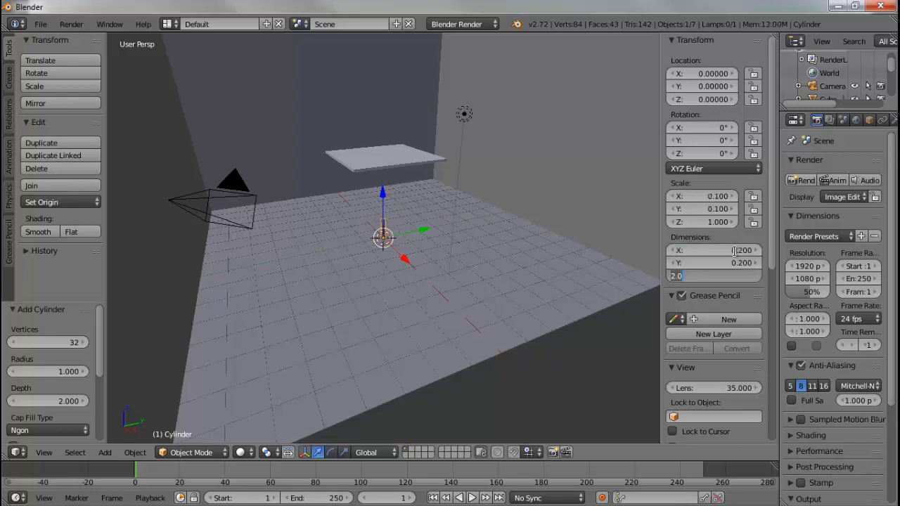
type("4")
key("Return")
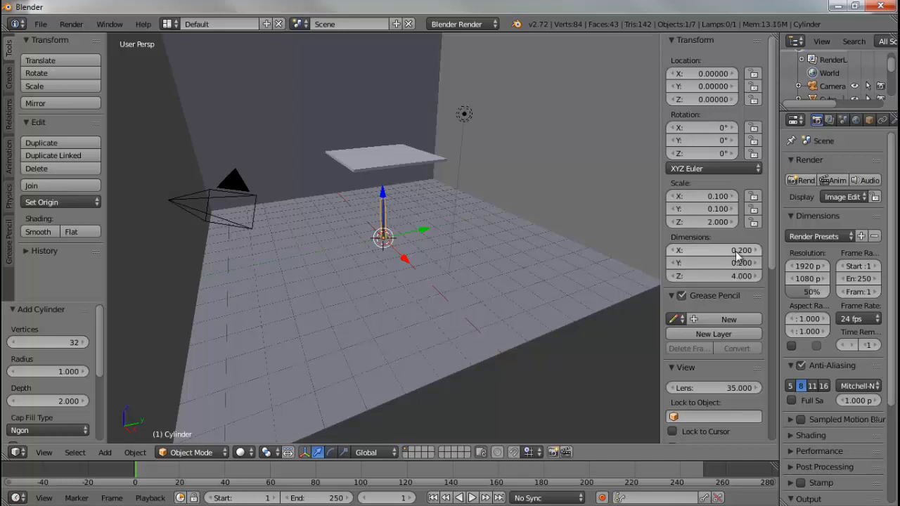
Raise the cylinder leg to Z 2 so that it stands on the floor.
left_click(707, 100)
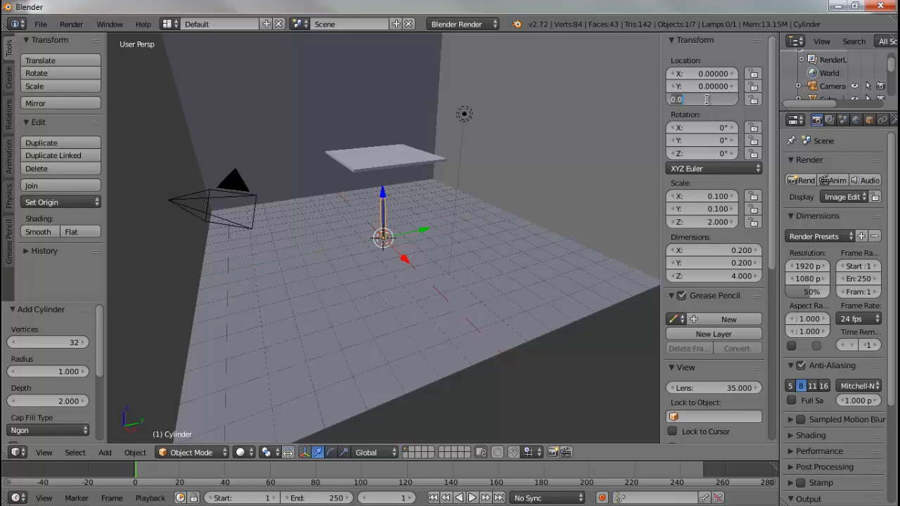
type("2")
key("Return")
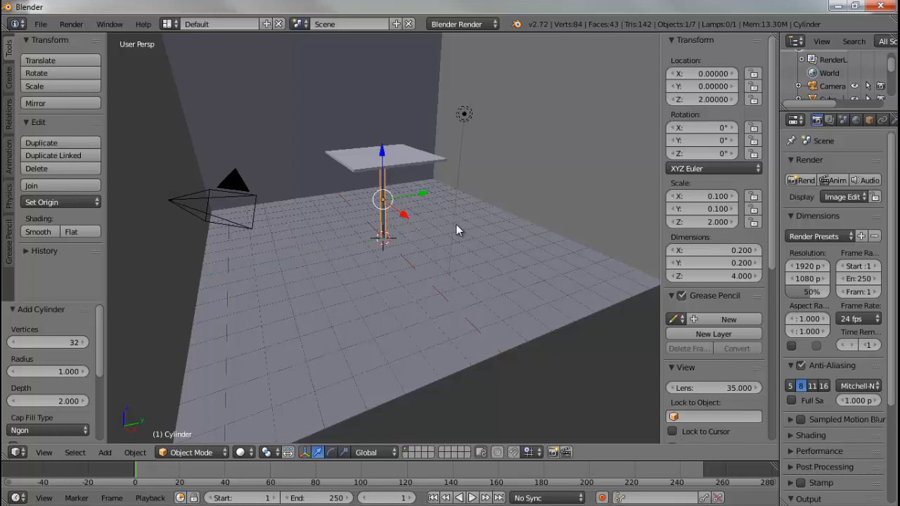
Move the leg to X 1.8 and Y 1.8 so it sits under a corner of the tabletop.
scroll(385, 210, "up", 3)
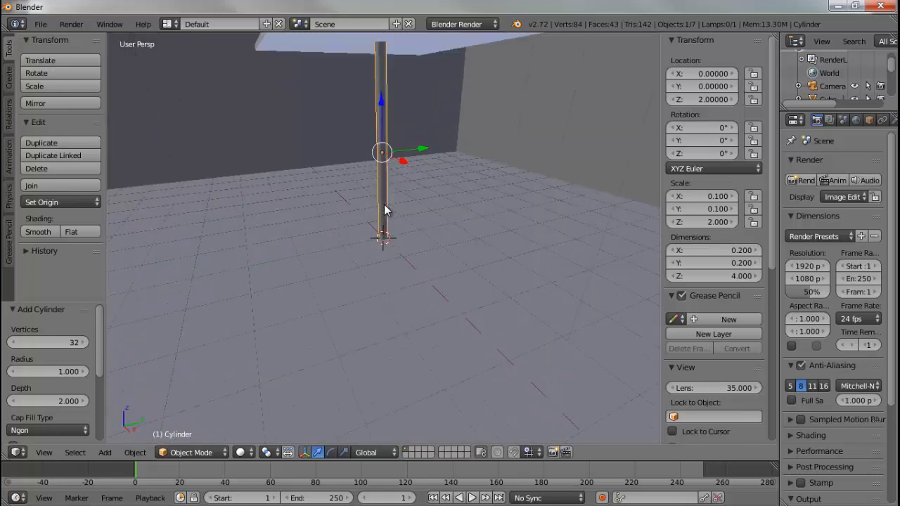
scroll(385, 210, "down", 2)
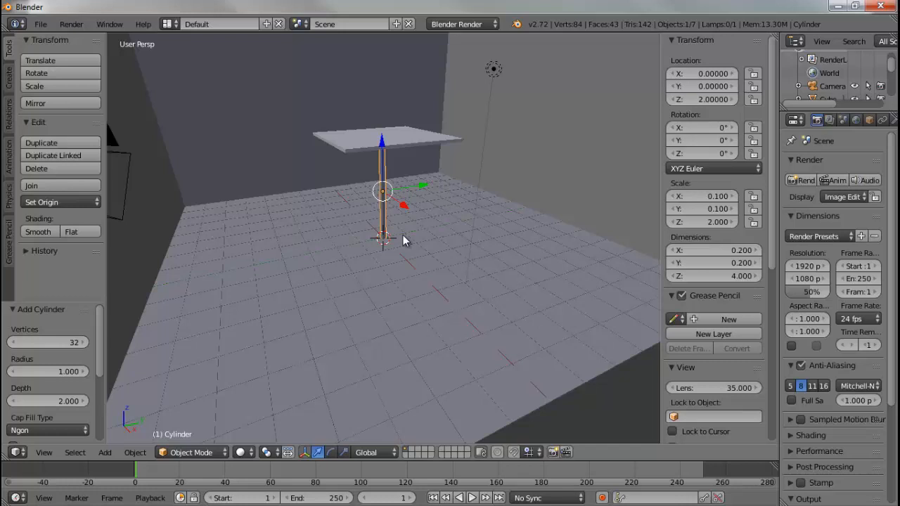
scroll(404, 240, "down", 1)
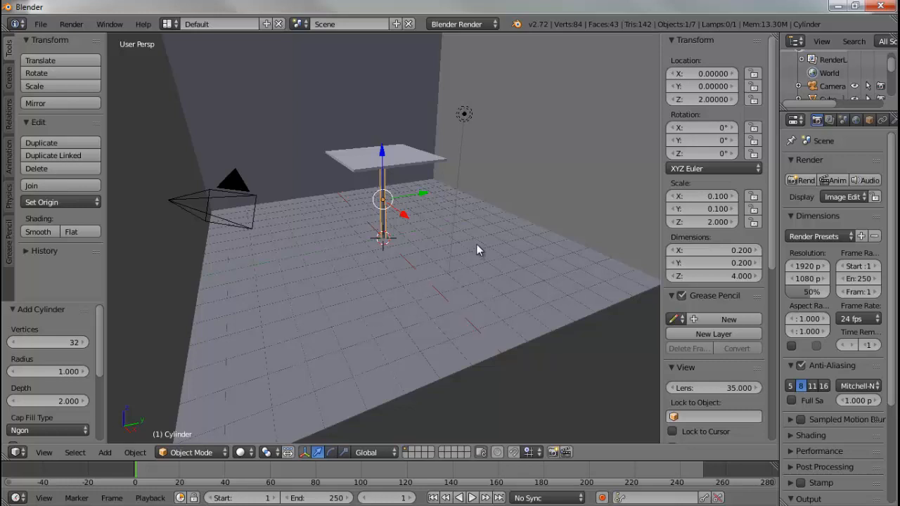
left_click(712, 74)
type("1.8")
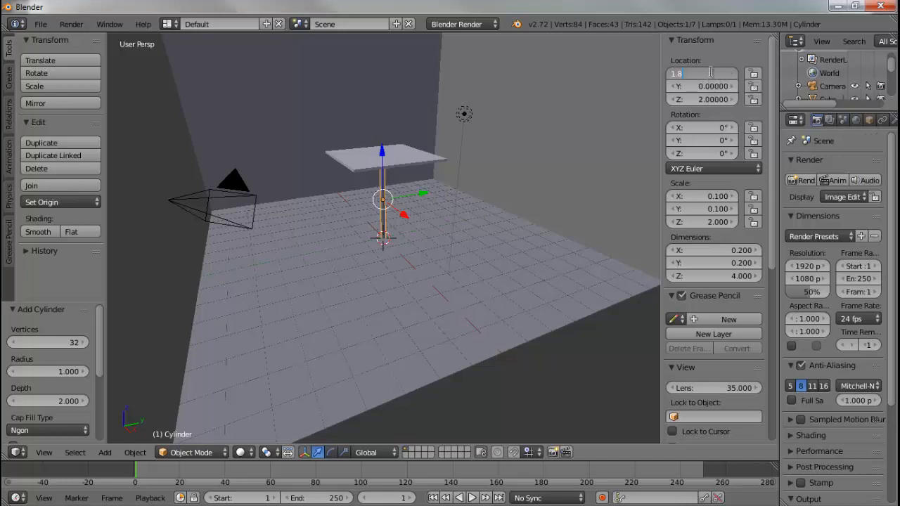
key("Tab")
type("1.8")
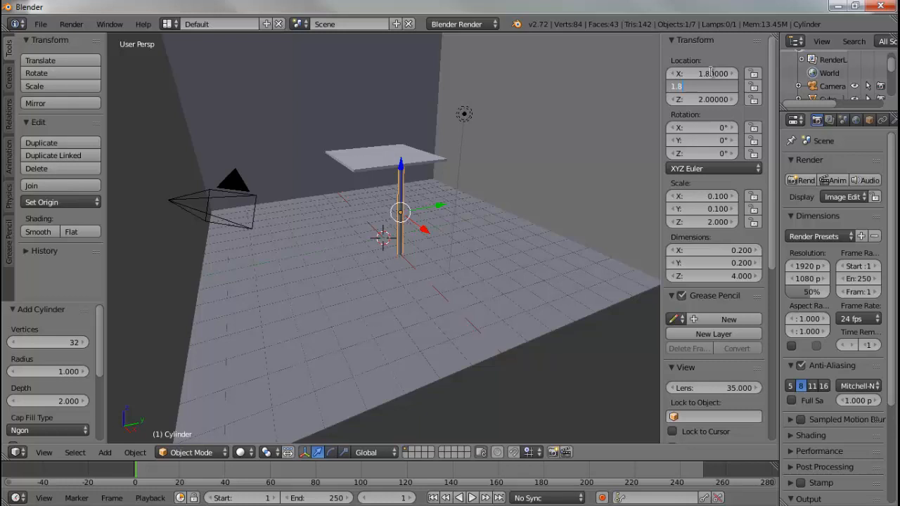
key("Return")
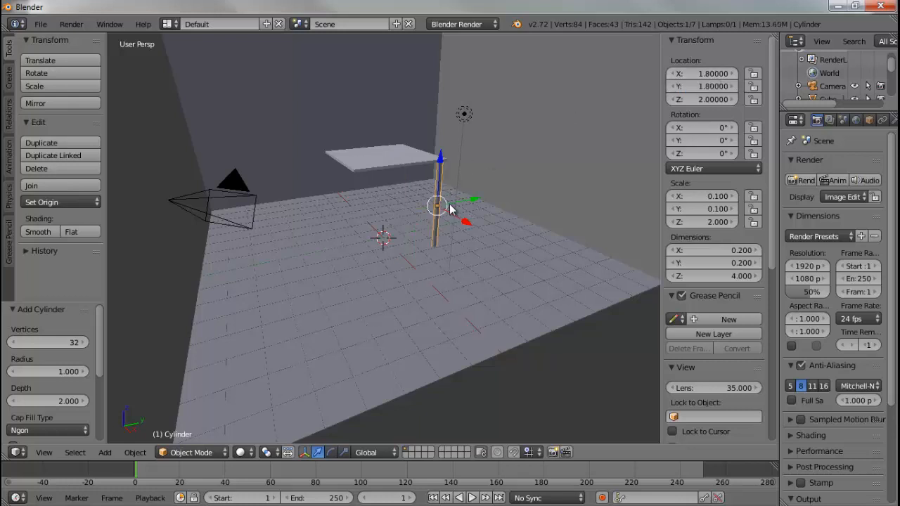
Duplicate the leg in place and set the copy's X location to -1.8 for the second corner.
mouse_move(436, 239)
middle_mouse_down()
mouse_move(351, 204)
mouse_move(420, 227)
mouse_move(444, 249)
middle_mouse_up()
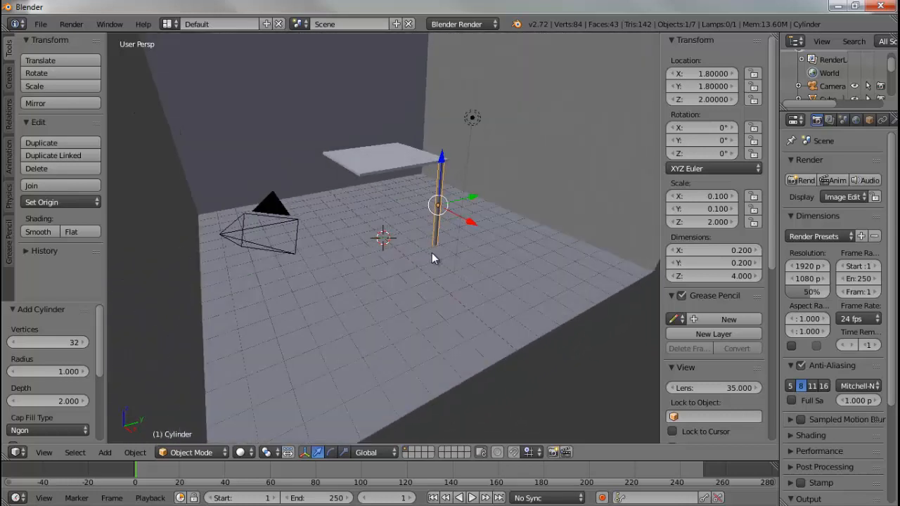
key("shift+d")
right_click(432, 258)
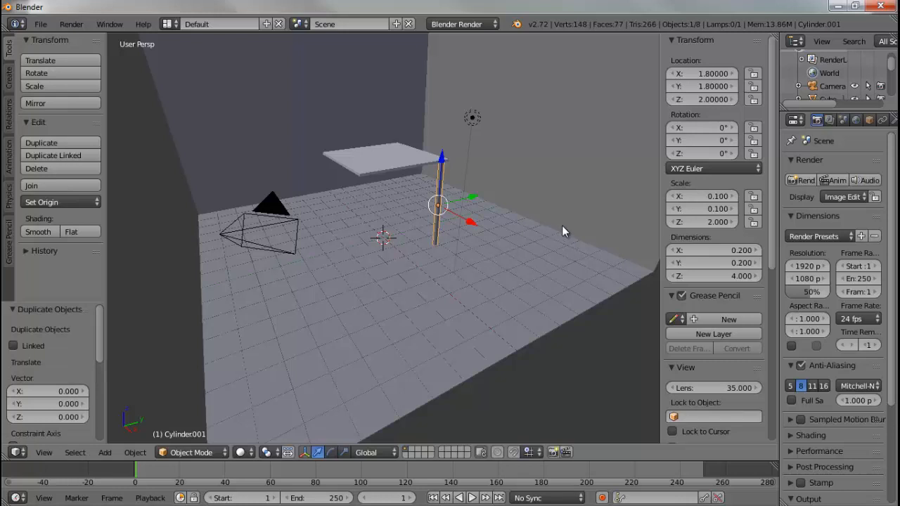
left_click(710, 74)
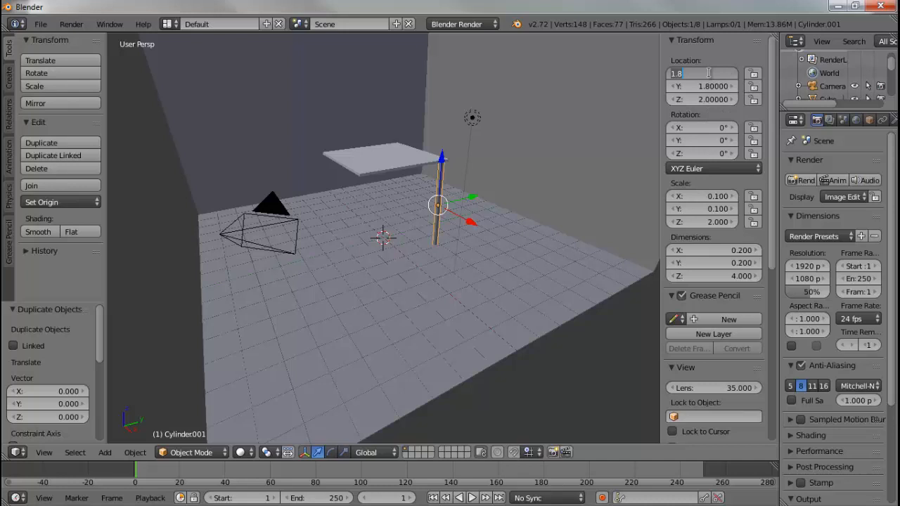
key("BackSpace")
type("-1.8")
key("Return")
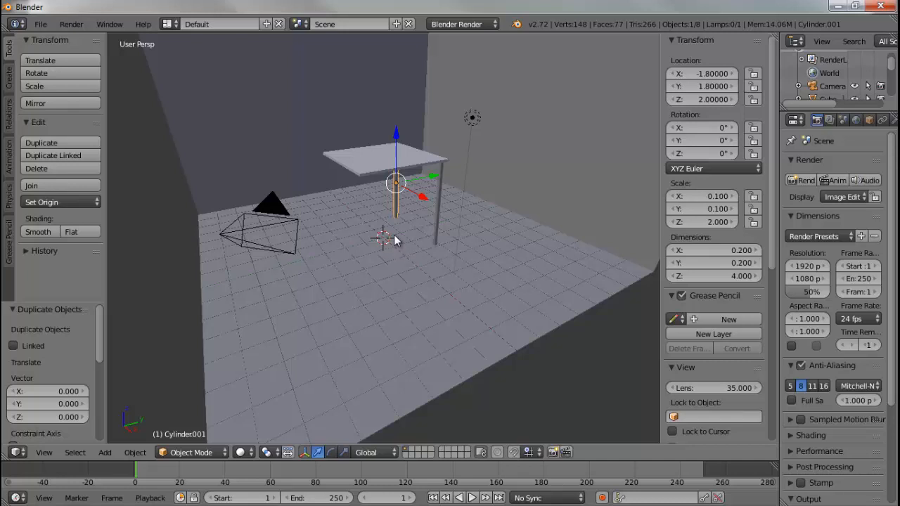
Duplicate the second leg in place and set the copy's Y location to -1.8 for the third corner.
key("shift+d")
key("Escape")
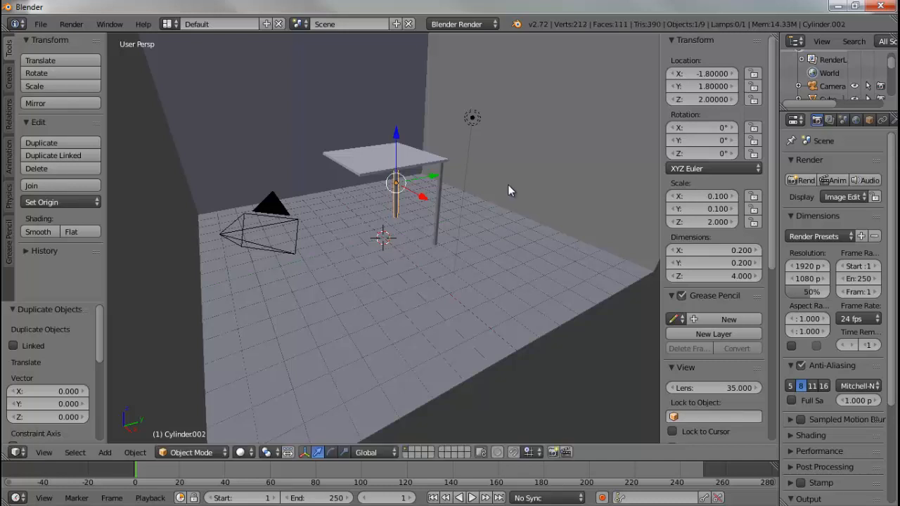
left_click(704, 86)
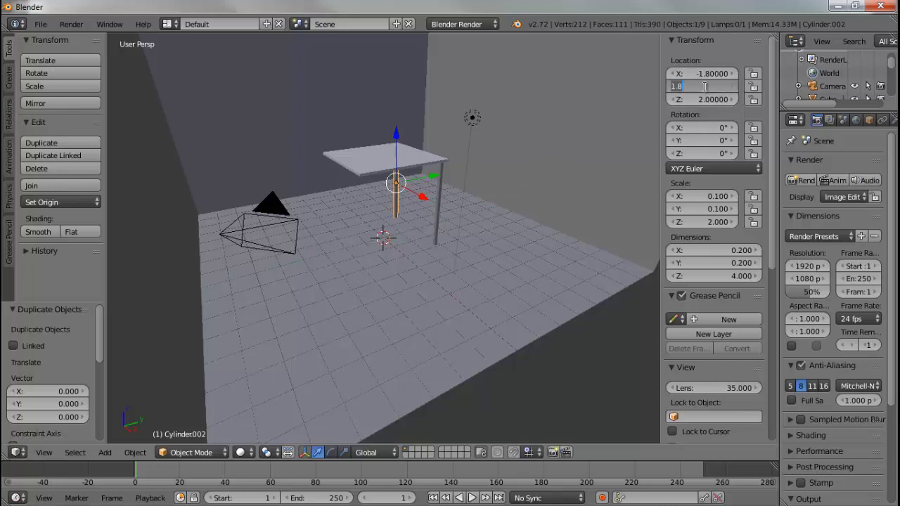
type("-1.8")
key("Return")
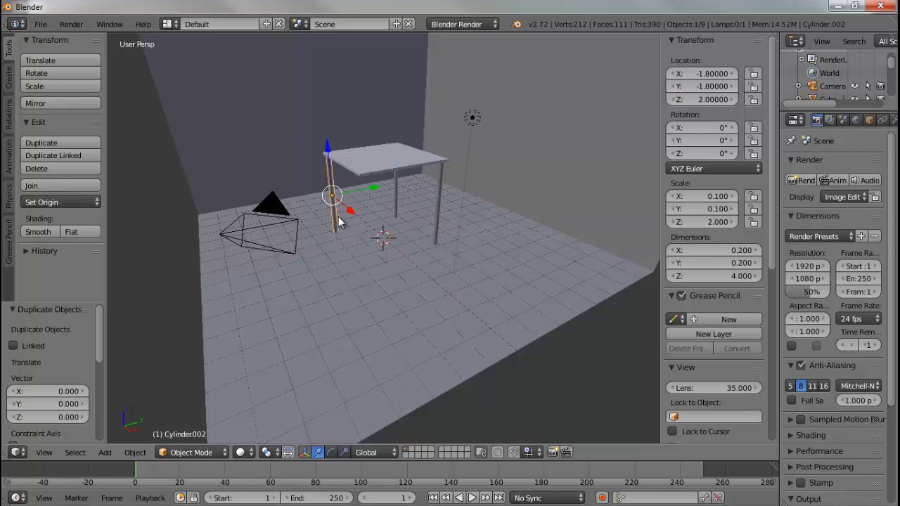
Duplicate the third leg in place and set the copy's X location to 1.8 for the last corner.
key("shift+d")
key("Escape")
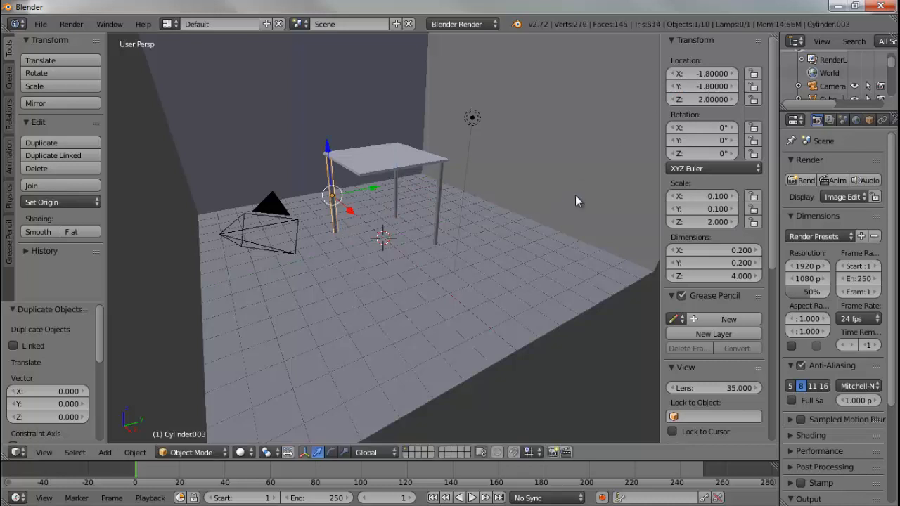
left_click(707, 73)
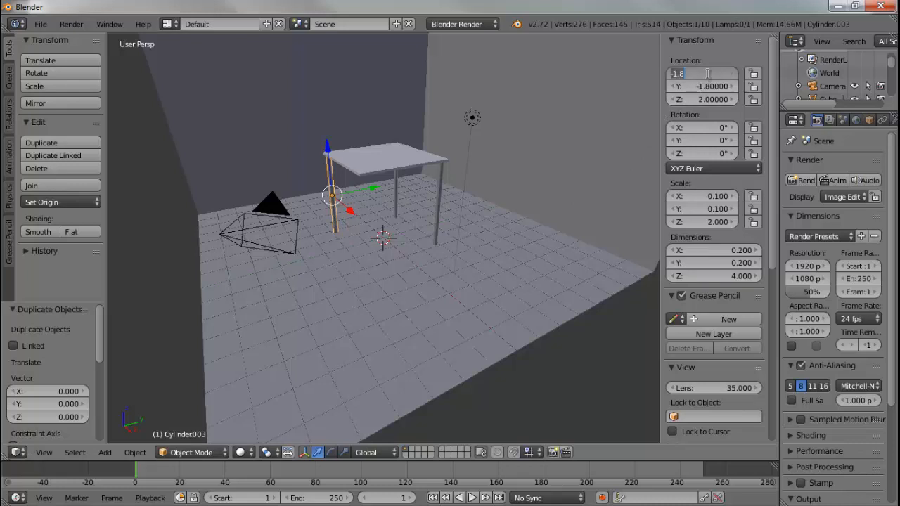
type("1.8")
key("Return")
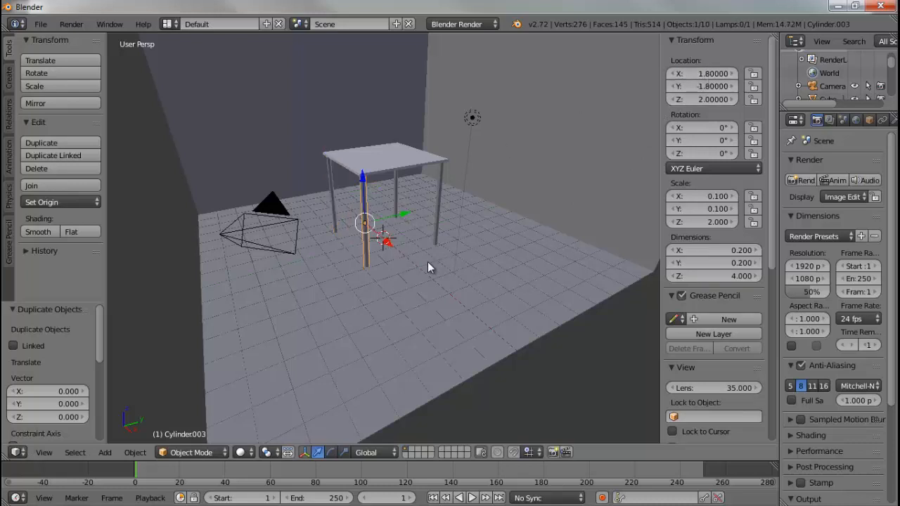
Deselect everything and add a cube mesh at the centre of the floor between the table legs.
mouse_move(427, 268)
middle_mouse_down()
mouse_move(373, 227)
mouse_move(443, 247)
mouse_move(445, 261)
mouse_move(434, 273)
mouse_move(417, 271)
mouse_move(422, 276)
middle_mouse_up()
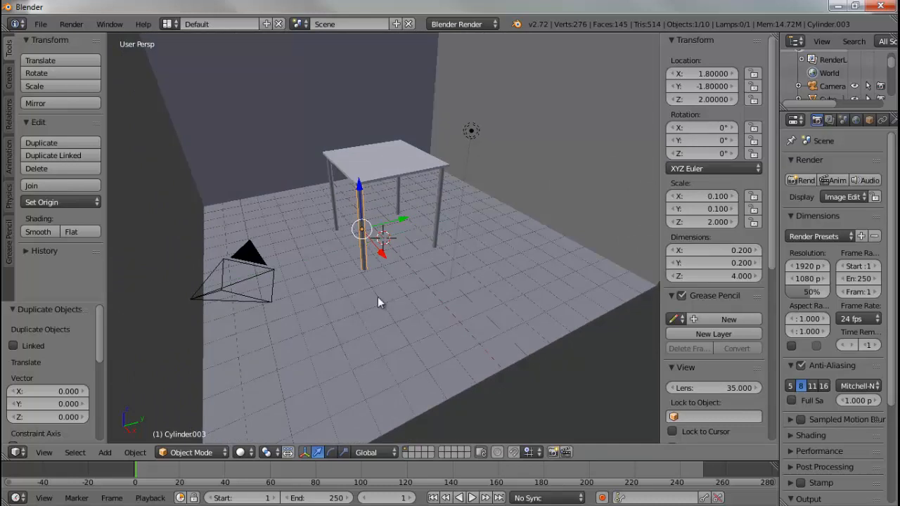
key("a")
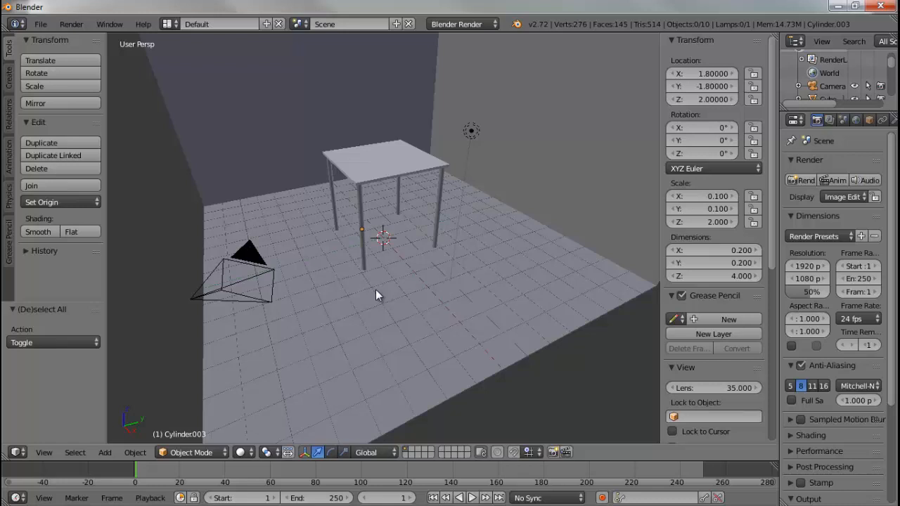
key("shift+a")
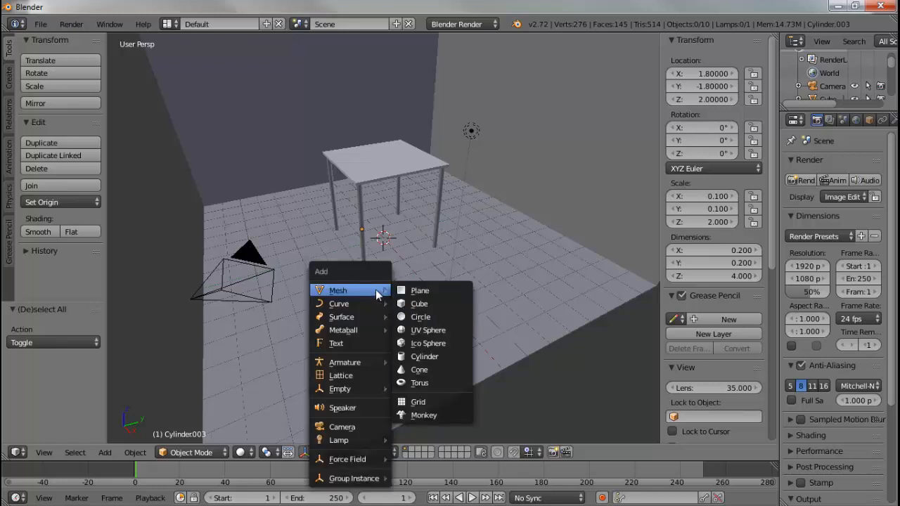
left_click(428, 304)
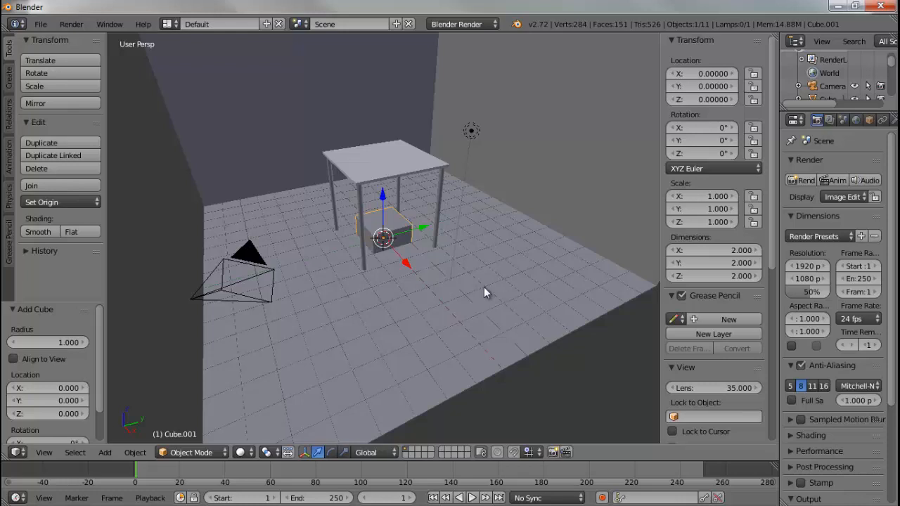
Set the new cube's dimensions to X 3.6, Y 3.6 and Z 1 to form the table's box.
left_click(725, 249)
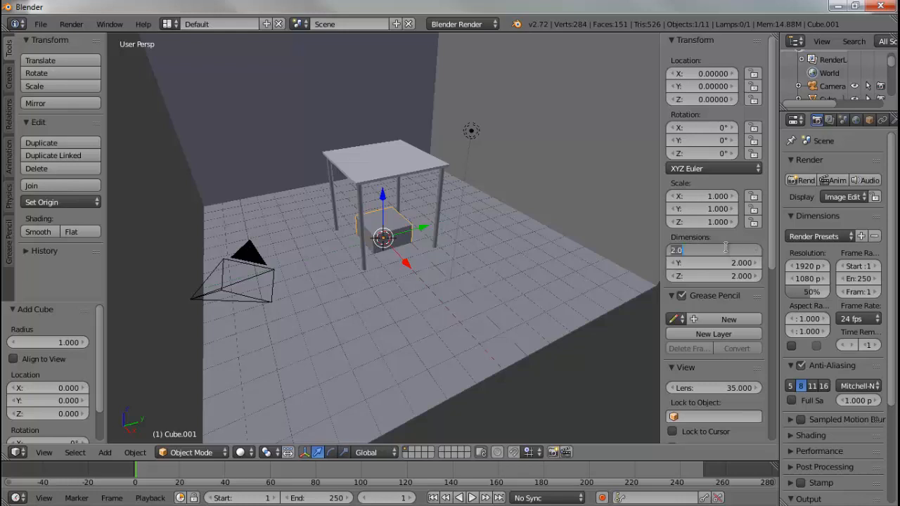
type("3.6")
key("Tab")
type("3.6")
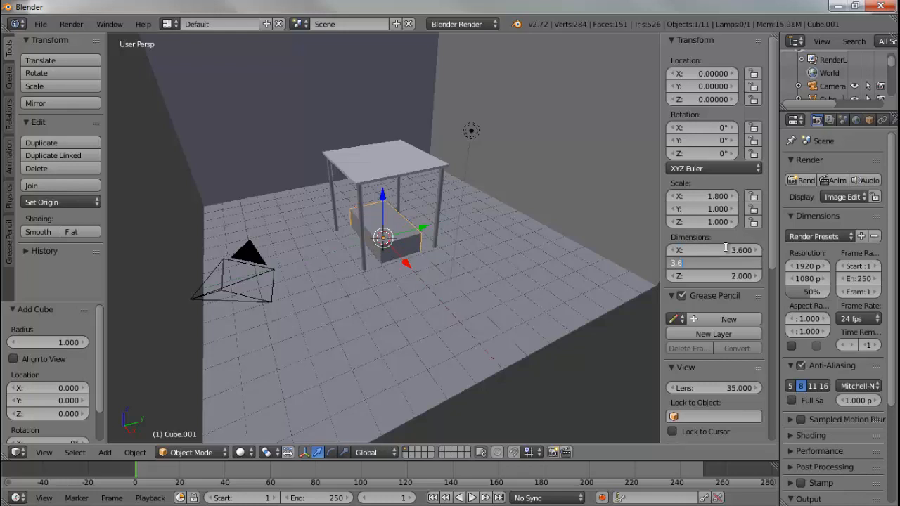
key("Tab")
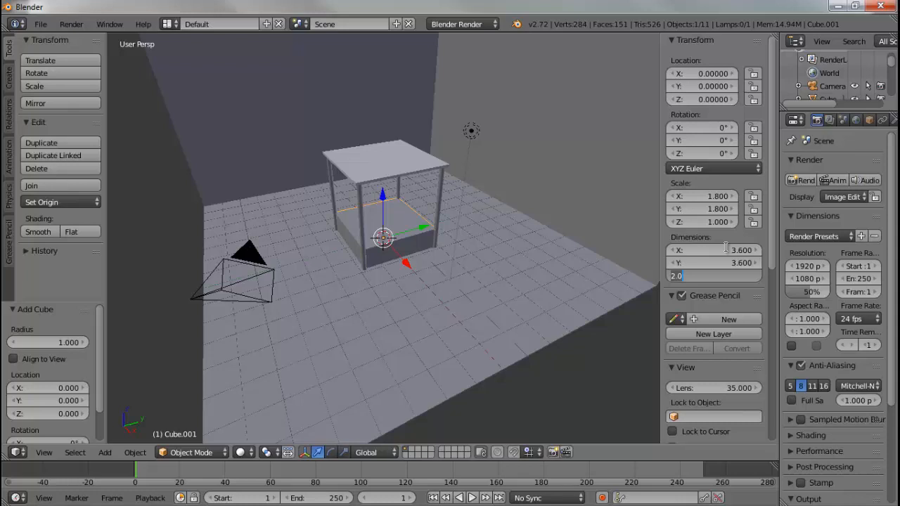
type("1")
key("Return")
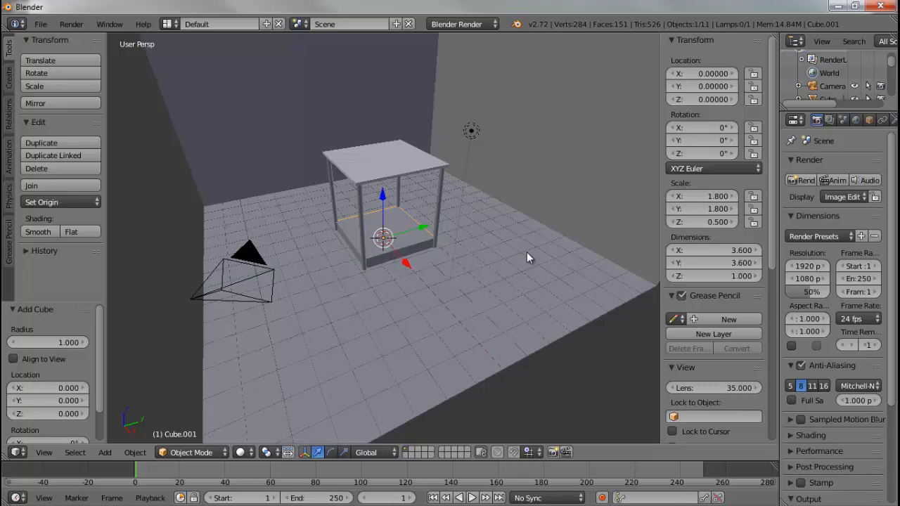
Raise the box to Z 3.5 so it sits directly beneath the tabletop.
left_click(712, 99)
type("3.5")
key("Return")
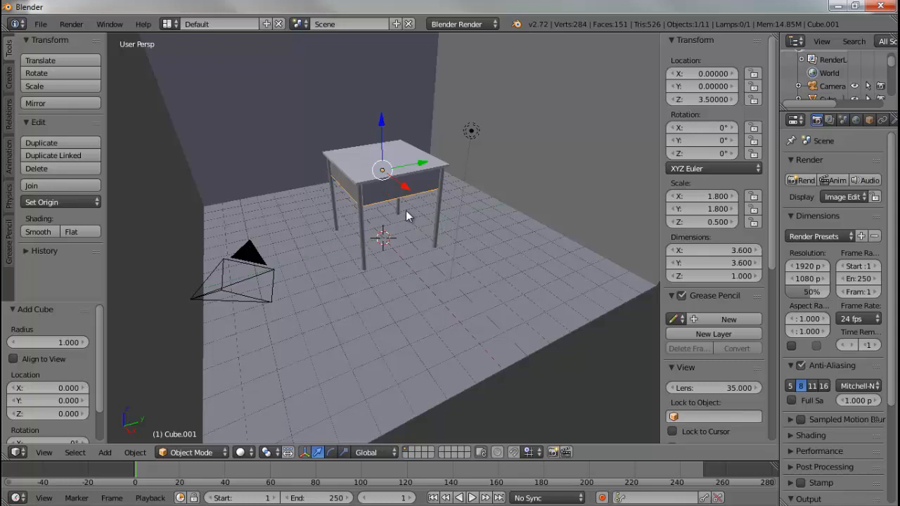
Deselect the table box and add another cube mesh at the centre of the floor.
key("a")
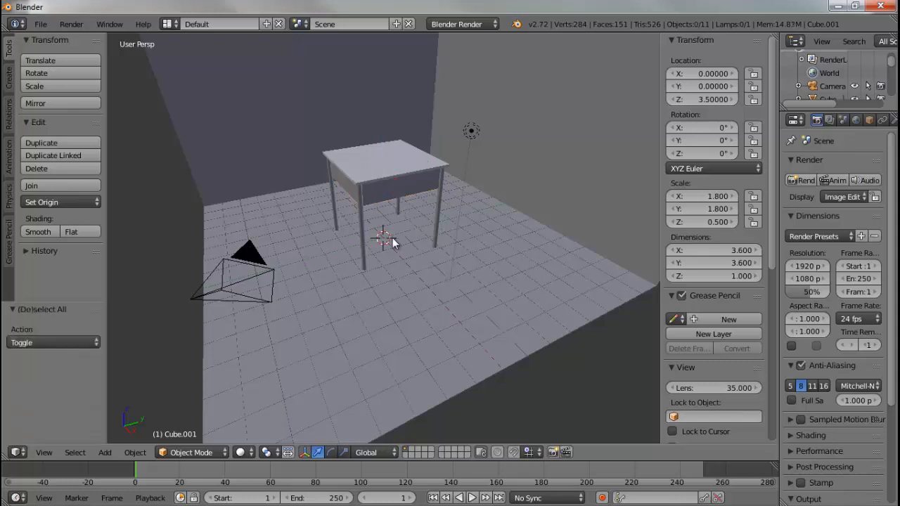
key("shift+a")
mouse_move(393, 239)
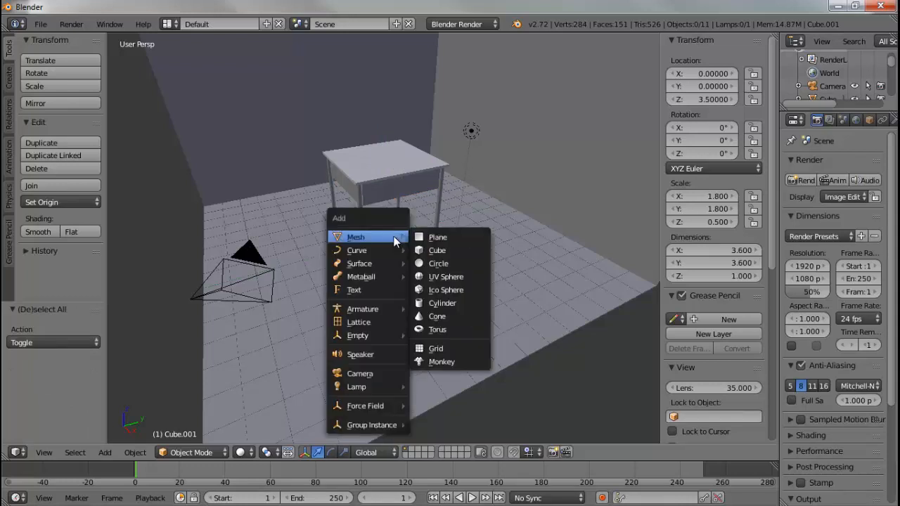
left_click(442, 250)
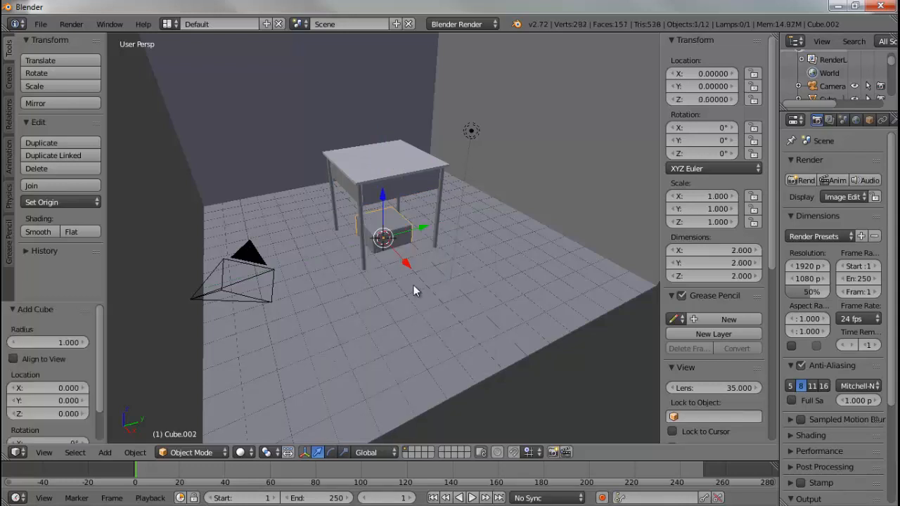
Set the second cube's dimensions to X 0.05, Y 3 and Z 0.5 to form a thin panel.
middle_click_drag(413, 280, 418, 260)
scroll(417, 260, "up", 2)
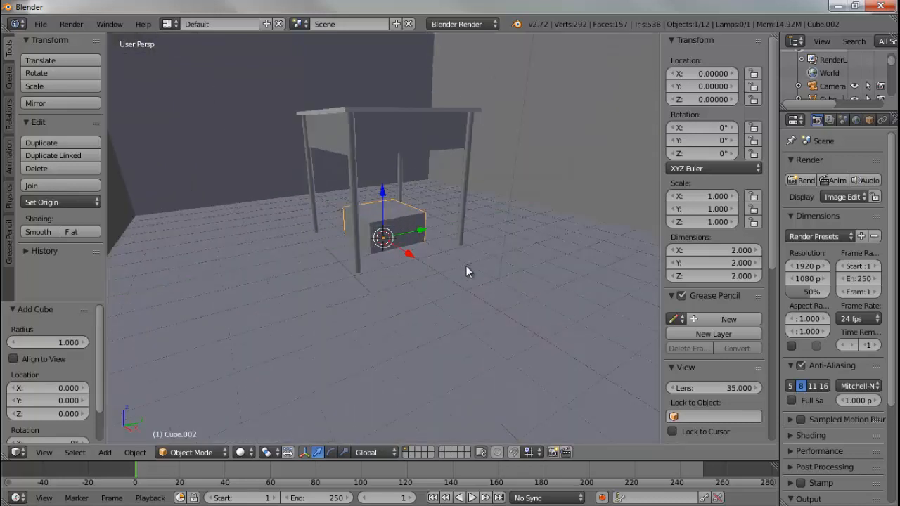
left_click(718, 249)
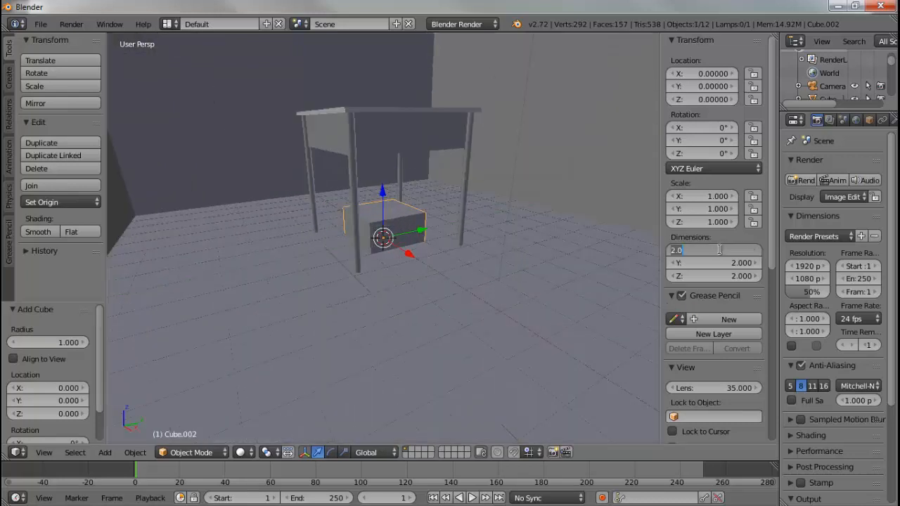
type(".05")
key("Tab")
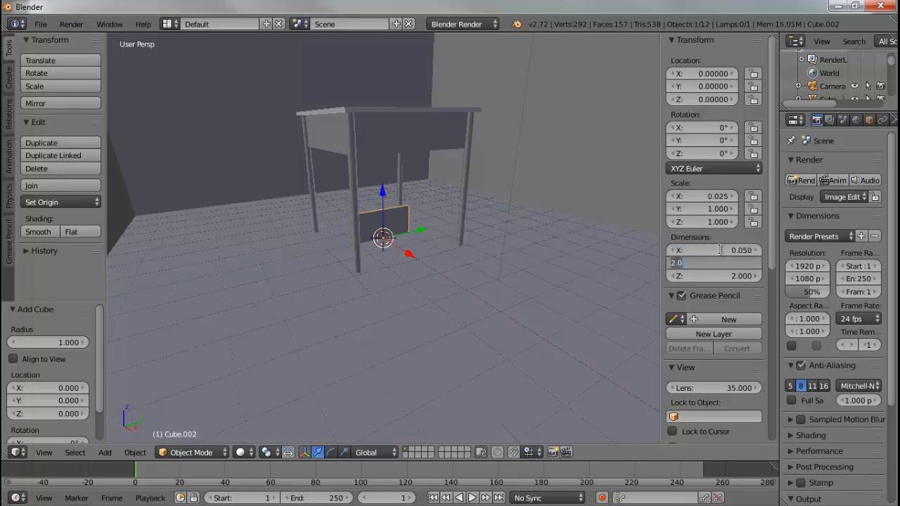
type("3")
key("Tab")
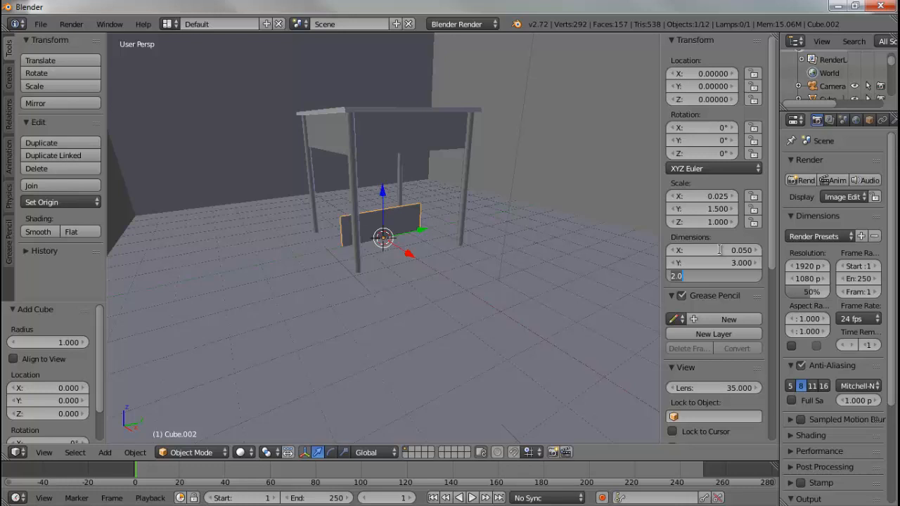
type(".5")
key("Return")
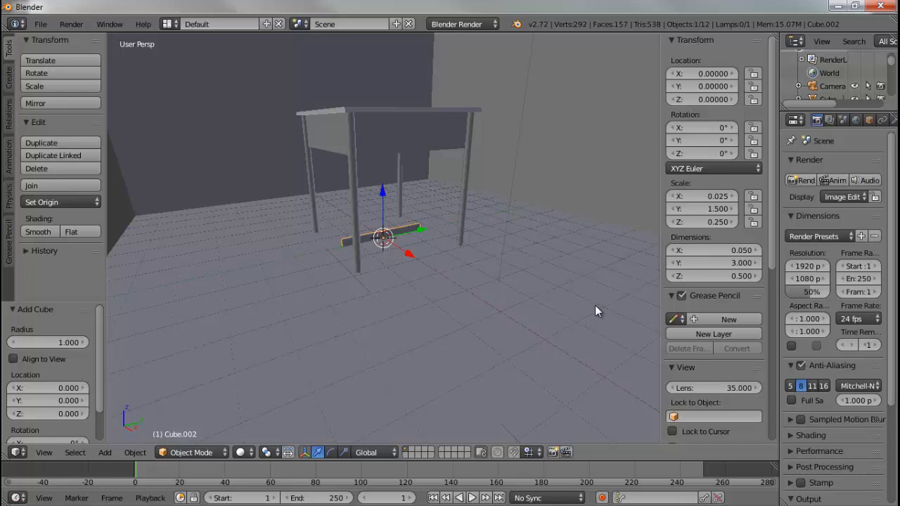
Move the thin panel to X 1.825 and Z 3.5 so it sits on the front face of the table box.
left_click(712, 99)
type("3.5")
key("Return")
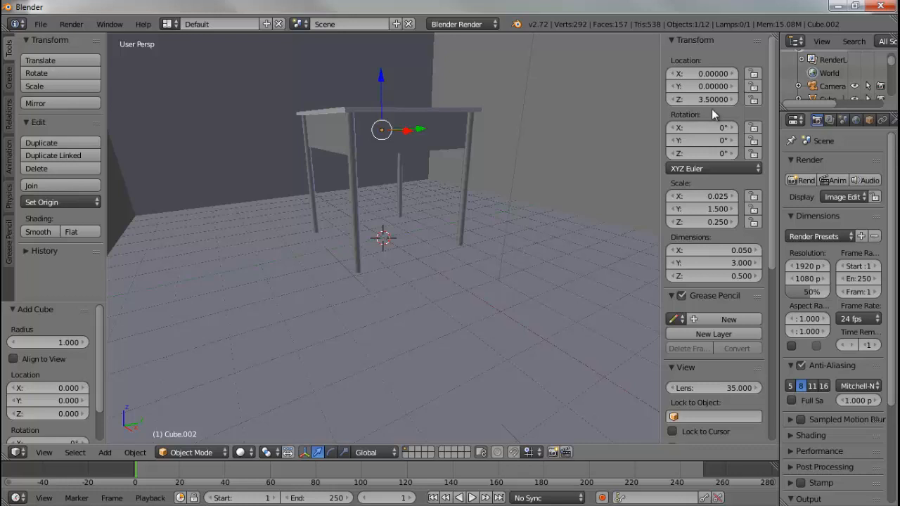
left_click(710, 72)
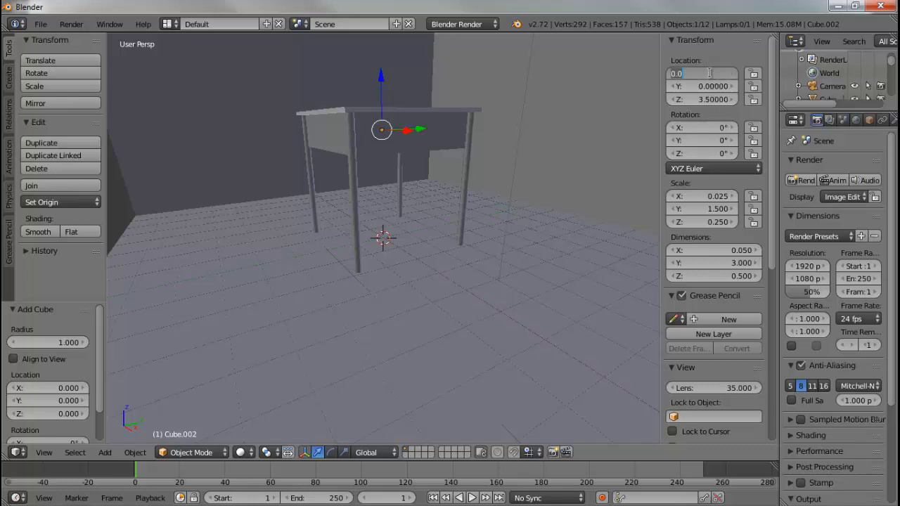
type("1")
type(".855")
key("Return")
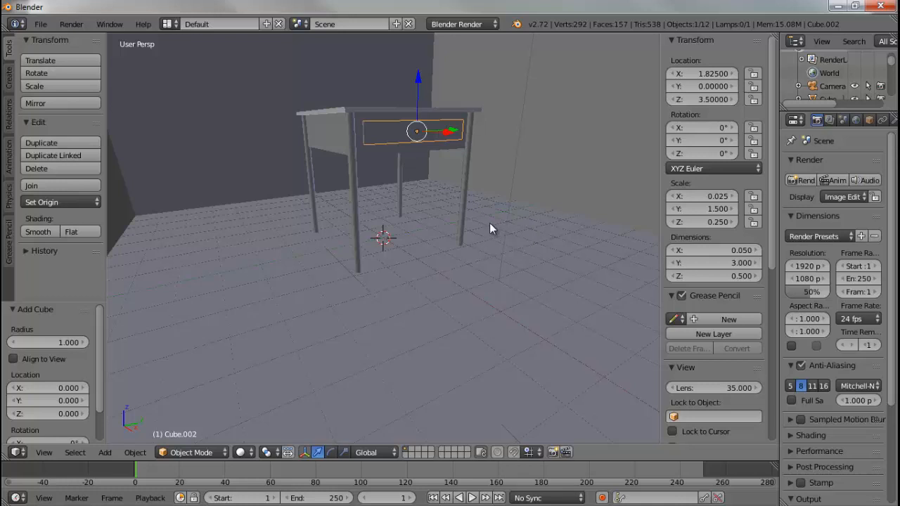
Deselect the front panel and add a UV sphere mesh at the centre of the floor.
key("a")
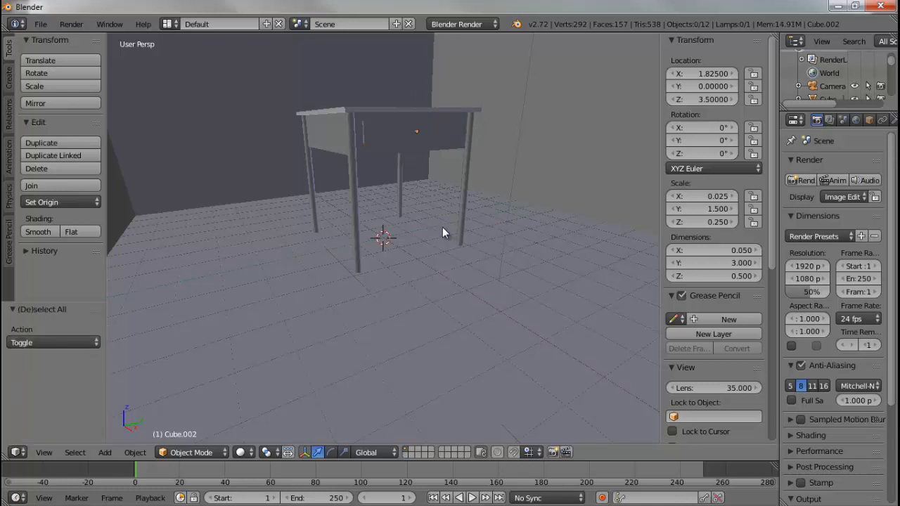
key("shift+a")
mouse_move(431, 229)
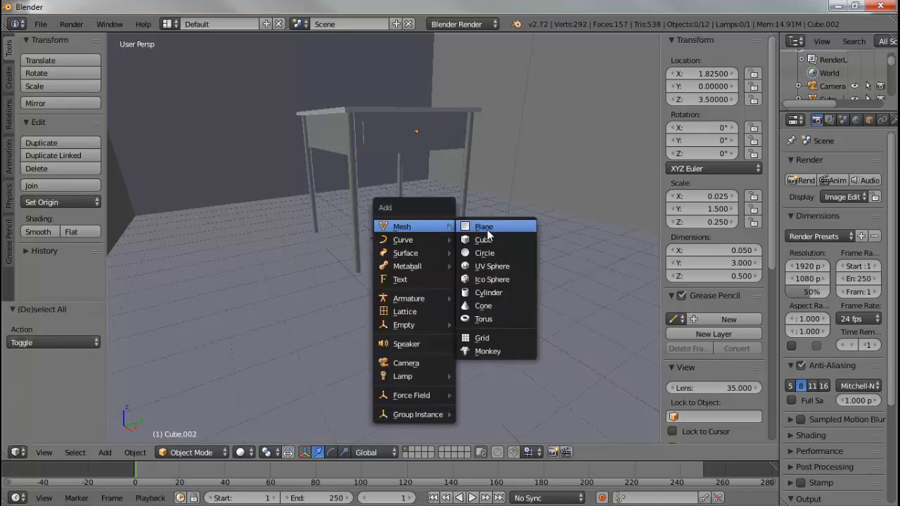
left_click(489, 266)
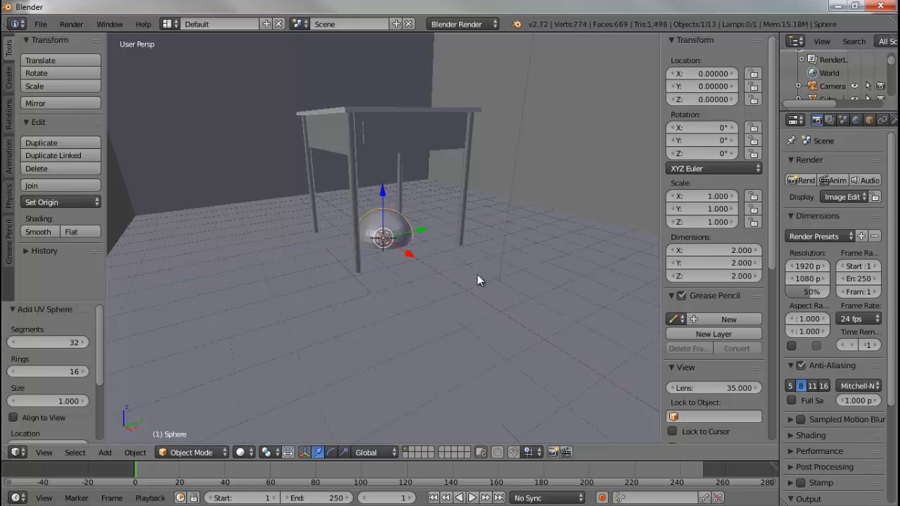
Set the sphere's dimensions to X 0.05, Y 0.1 and Z 0.1 to form a small flattened knob.
left_click(731, 251)
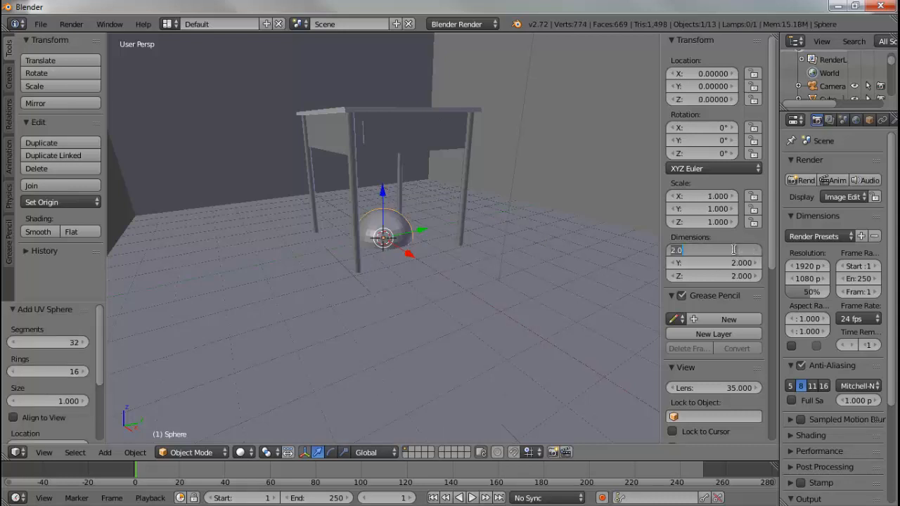
type(".05")
key("Tab")
key("BackSpace")
type(".1")
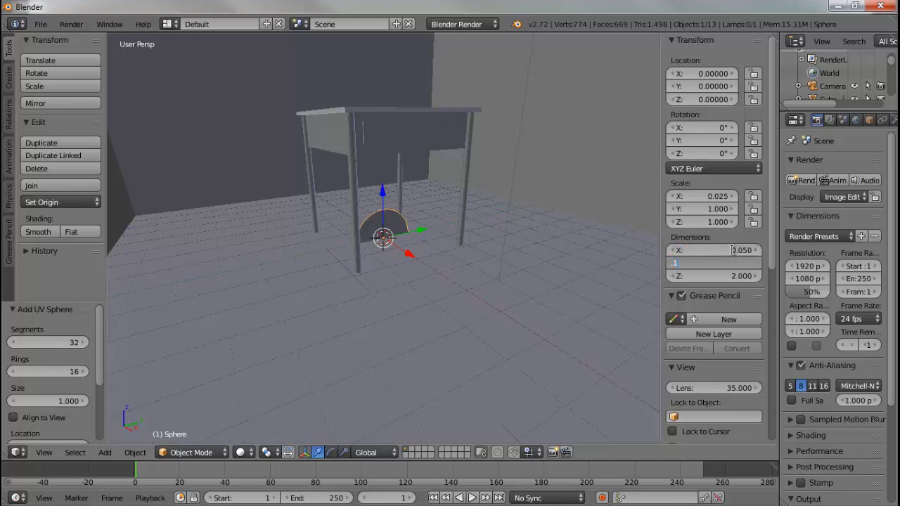
key("Tab")
type(".1")
key("Return")
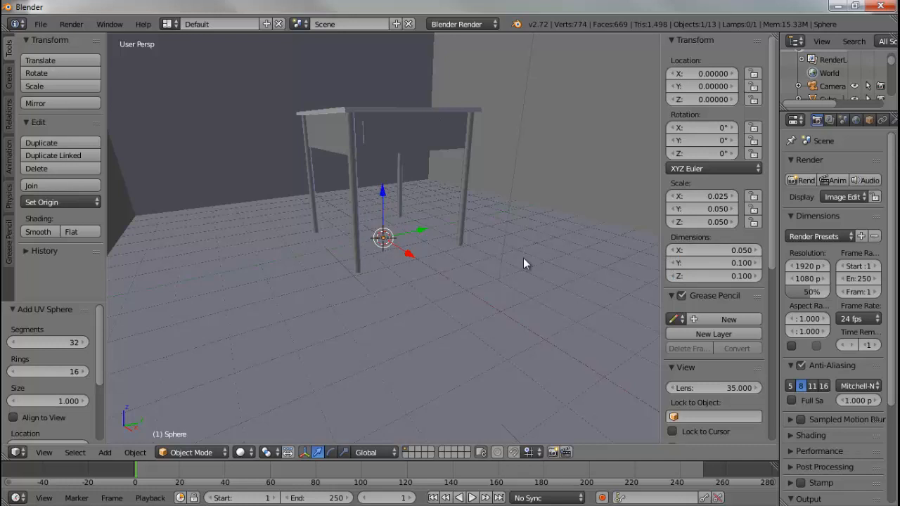
Move the knob to X 1.875 and Z 3.5 so it sits at the centre of the front panel.
left_click(709, 99)
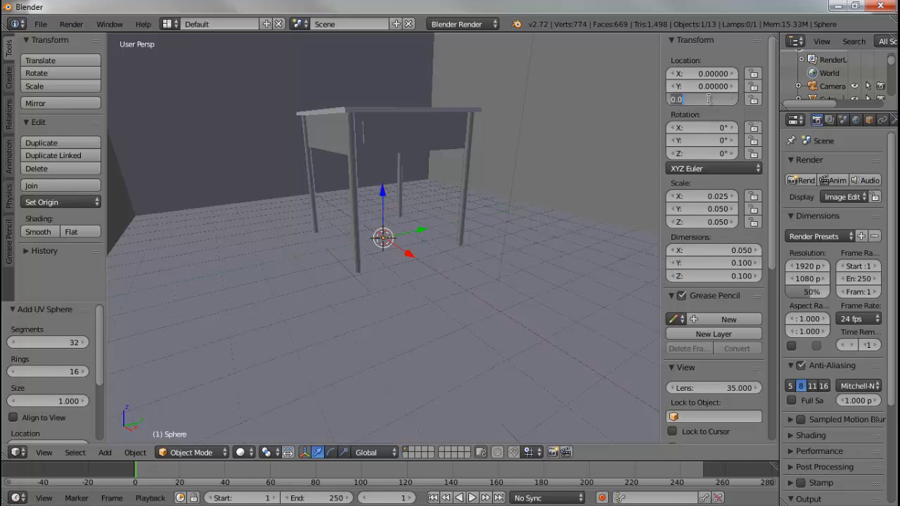
type("3.5")
key("Return")
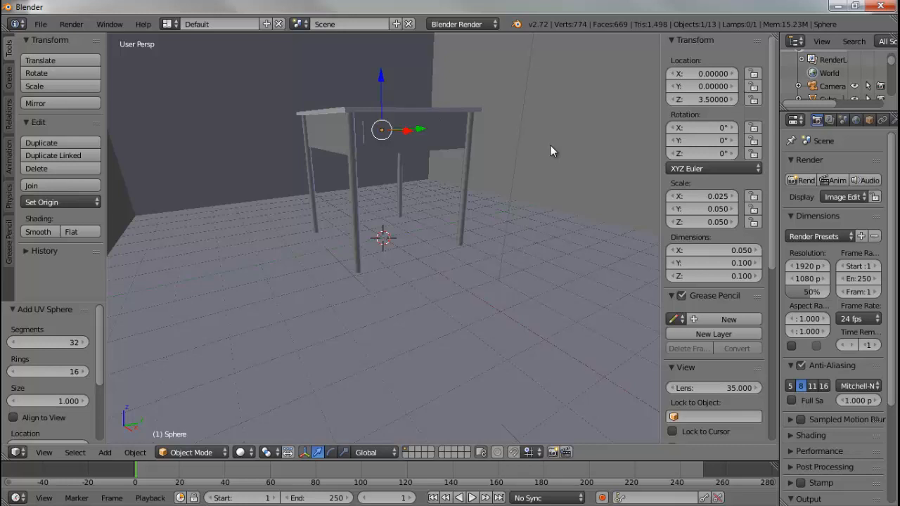
left_click(702, 74)
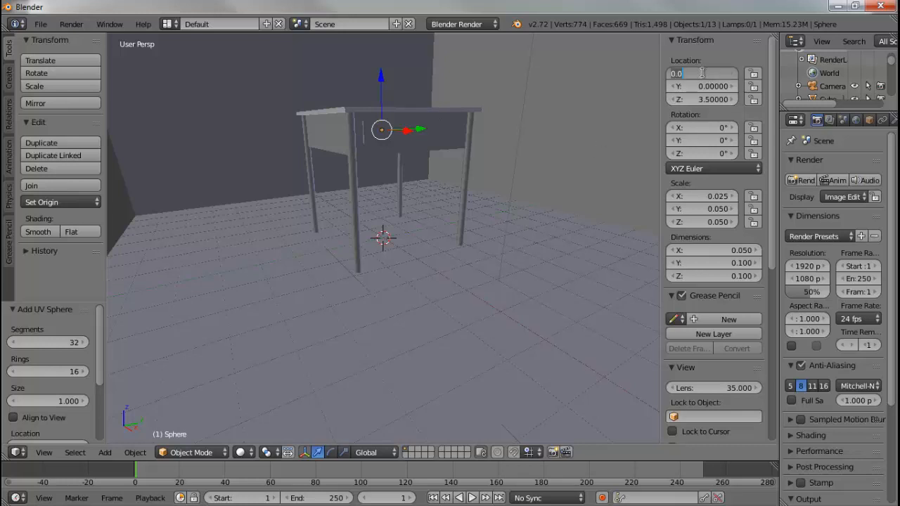
type("1.875")
key("Return")
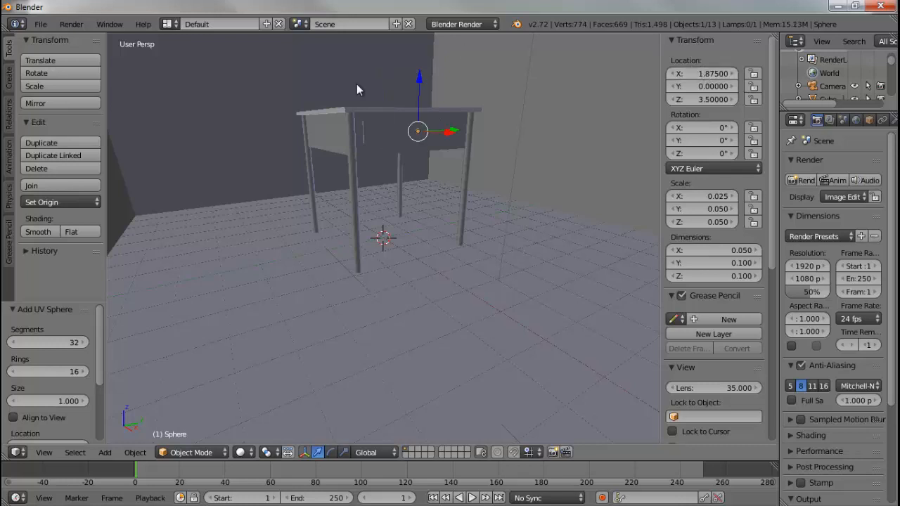
Align the camera to a viewport angle that frames the whole table and the surrounding floor from slightly above.
scroll(427, 151, "up", 2)
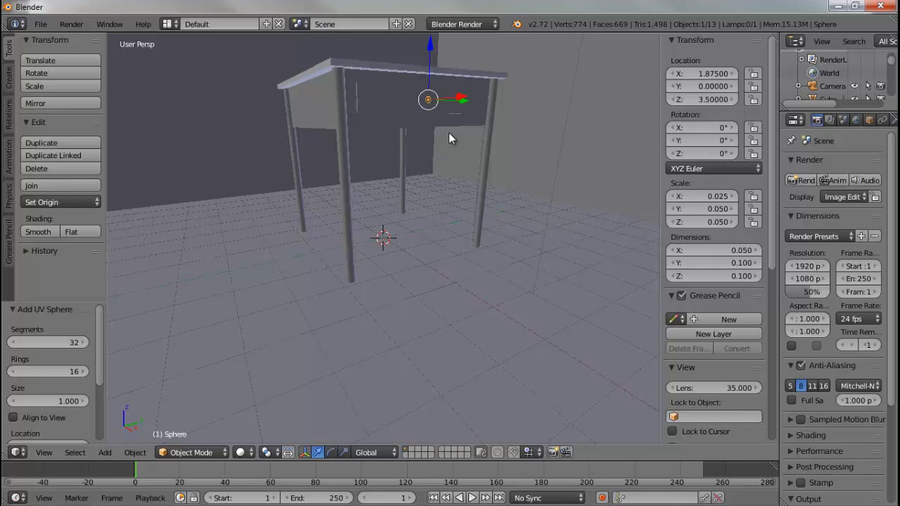
middle_click_drag(448, 132, 443, 235)
scroll(449, 172, "up", 2)
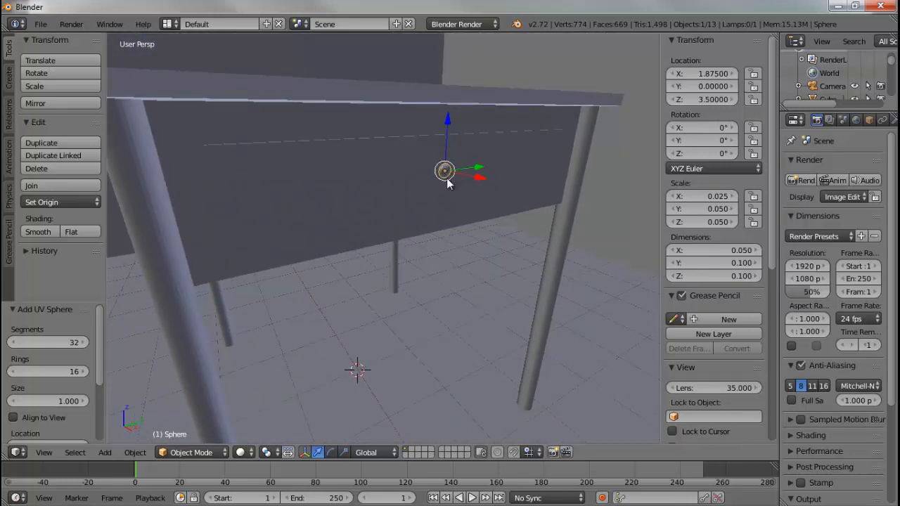
scroll(448, 194, "down", 4)
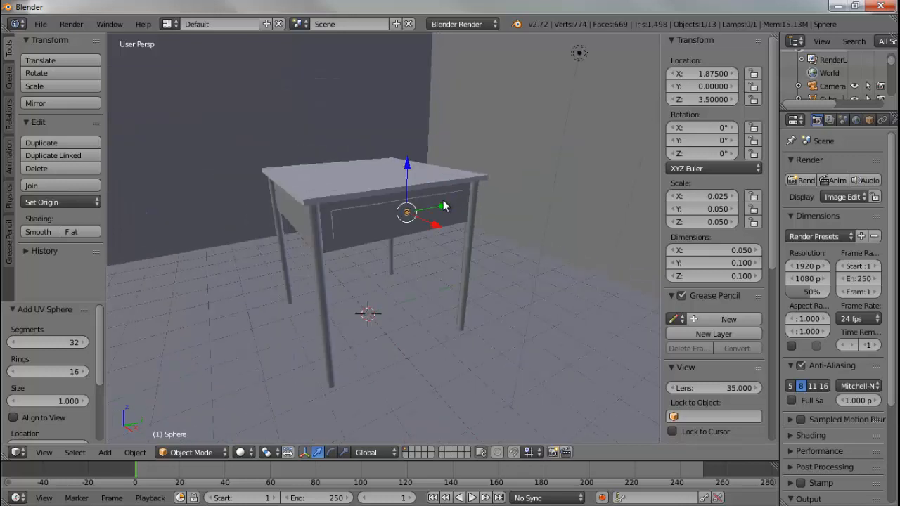
scroll(437, 210, "down", 1)
scroll(436, 211, "down", 3)
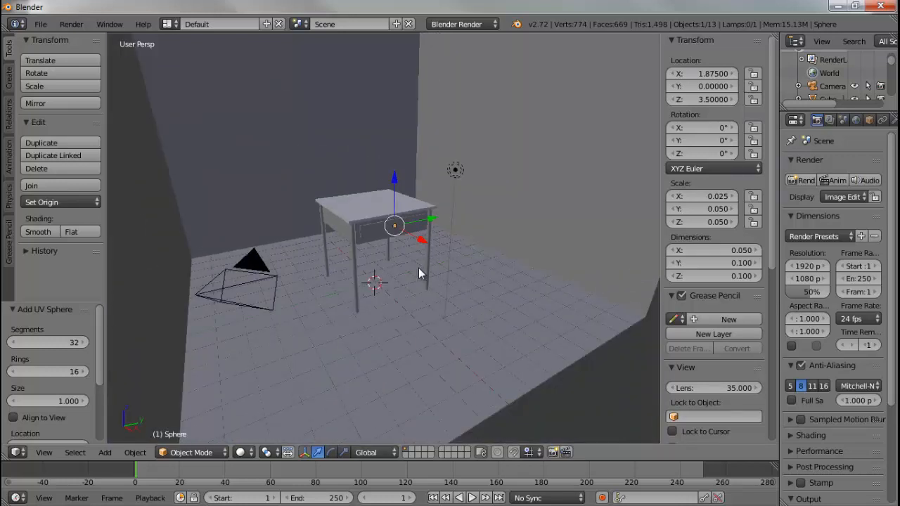
key("KP_0")
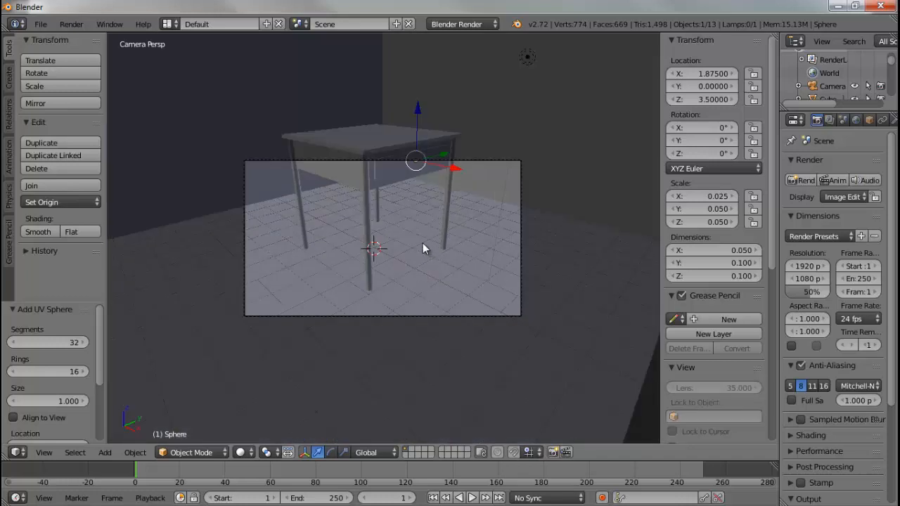
key("KP_0")
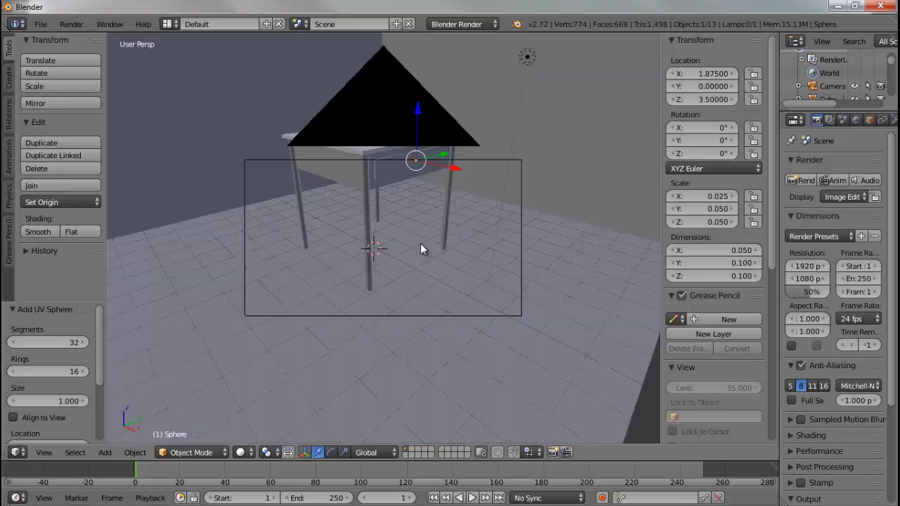
middle_click_drag(422, 237, 422, 247)
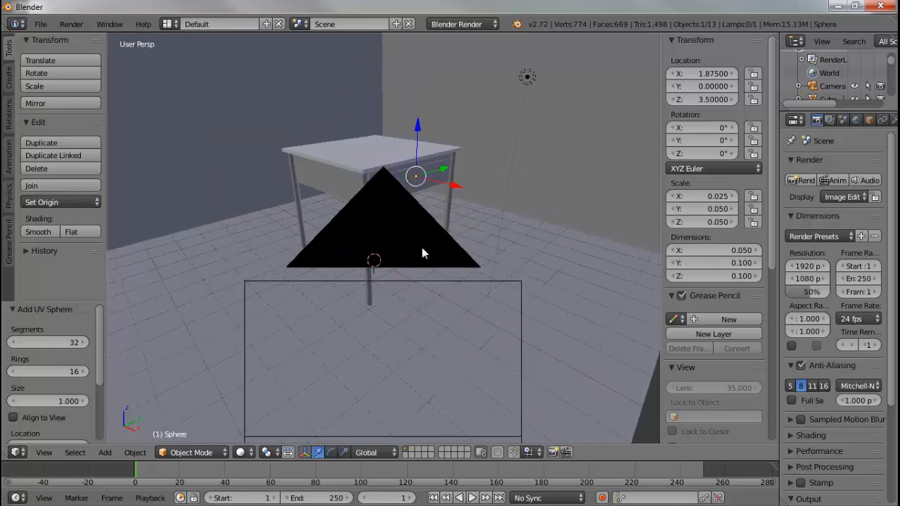
scroll(421, 246, "down", 5)
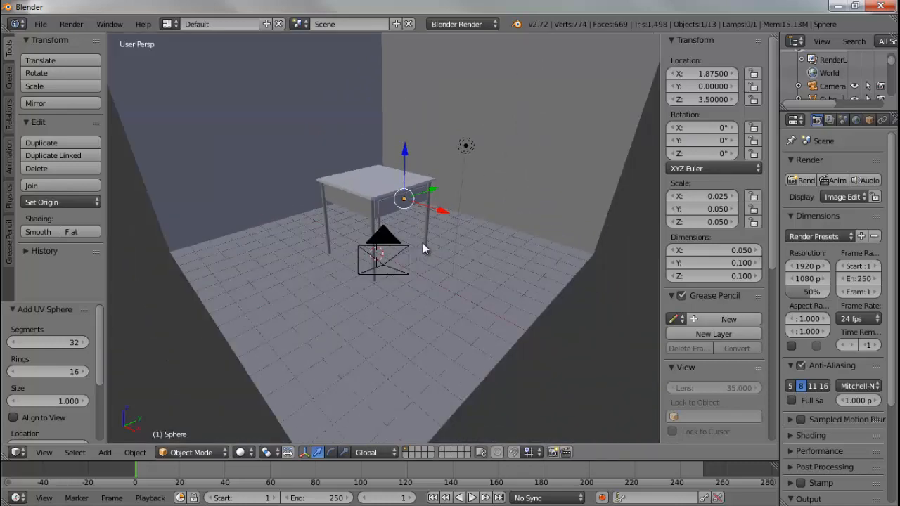
key("ctrl+alt+KP_0")
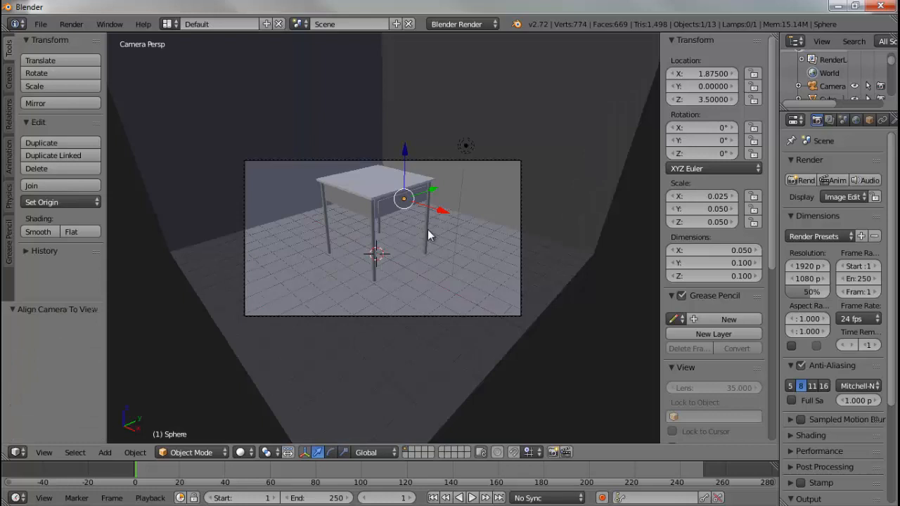
middle_click_drag(428, 229, 428, 236)
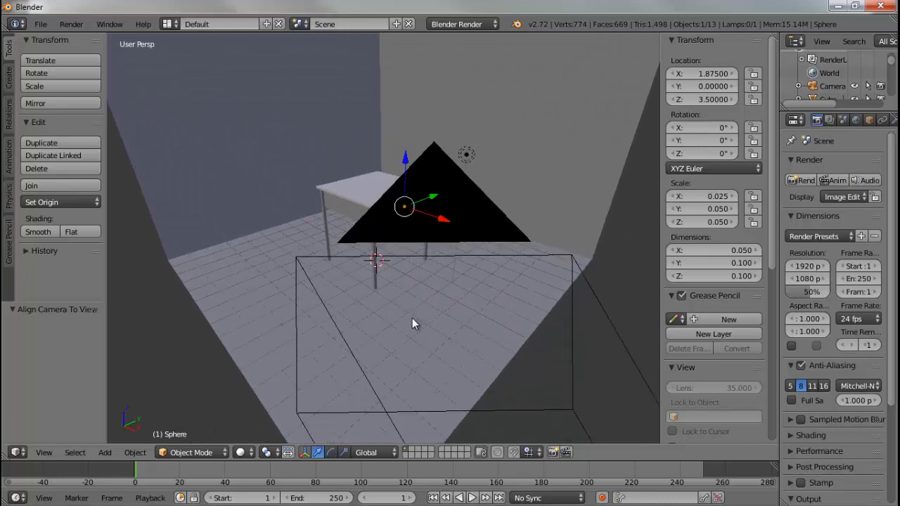
key("ctrl+alt+KP_0")
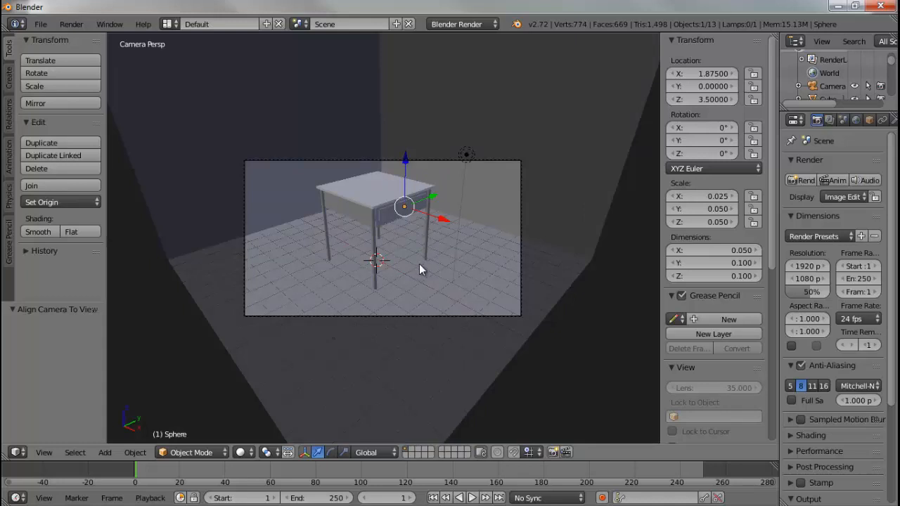
Try a wider camera framing of the table from farther back in the room.
key("KP_0")
scroll(419, 268, "down", 3)
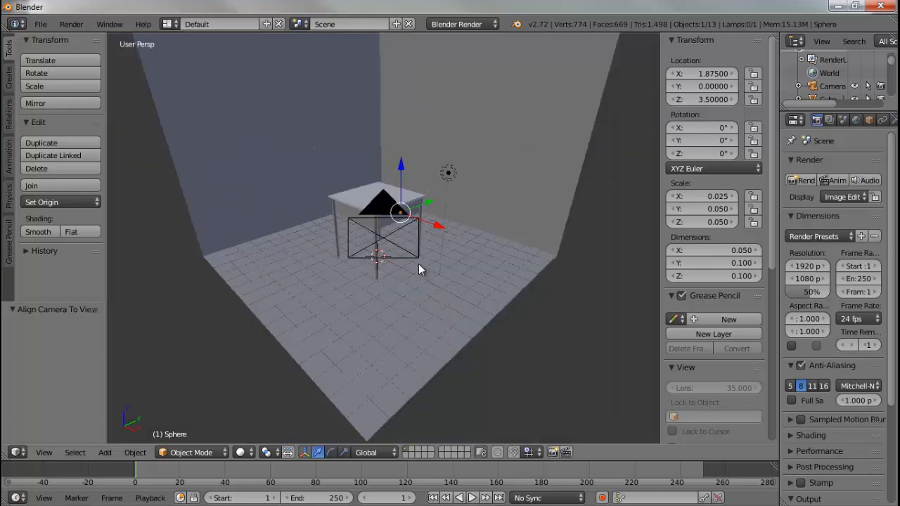
key("ctrl+alt+KP_0")
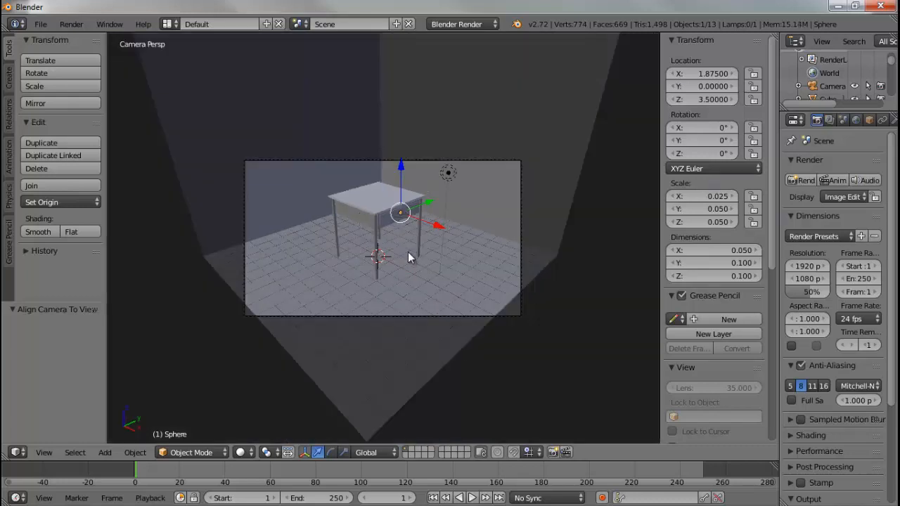
Align the camera to a closer, slightly shifted view of the table and render a test image of the scene.
key("KP_0")
scroll(408, 252, "up", 2)
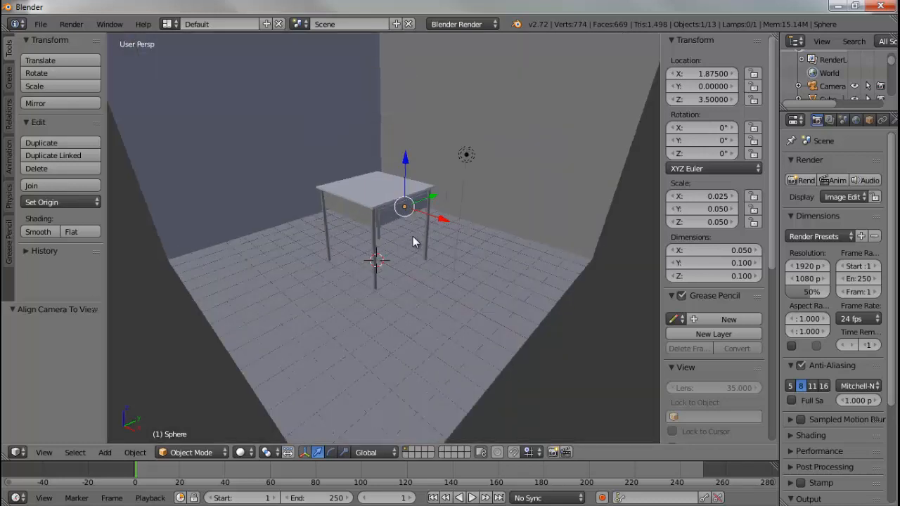
middle_click_drag(413, 237, 408, 240, "shift")
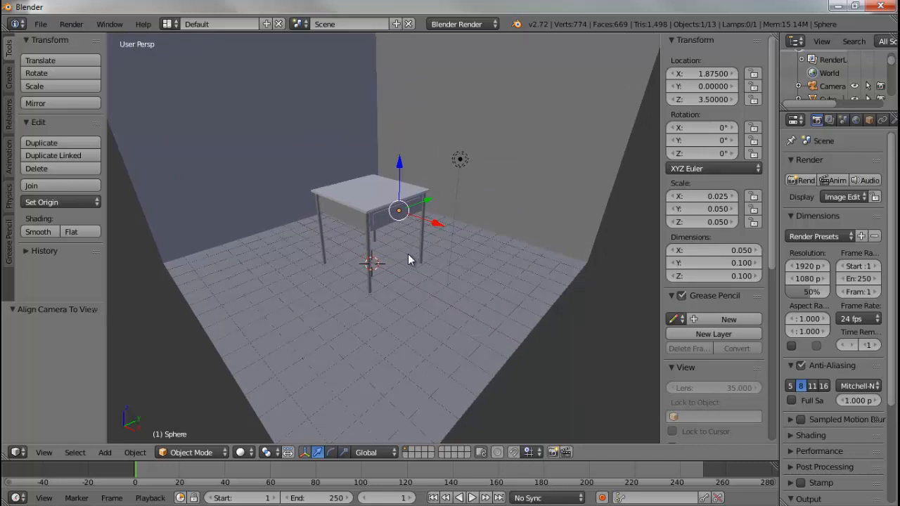
key("ctrl+alt+KP_0")
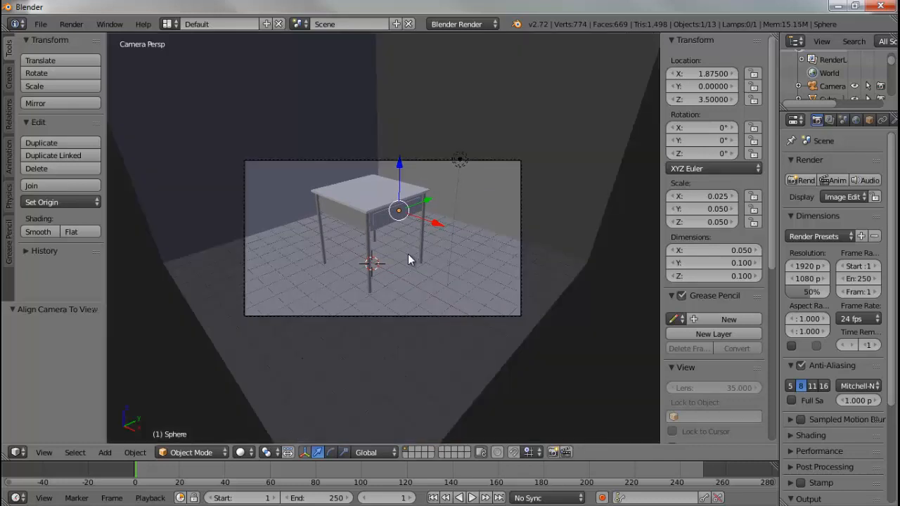
key("F12")
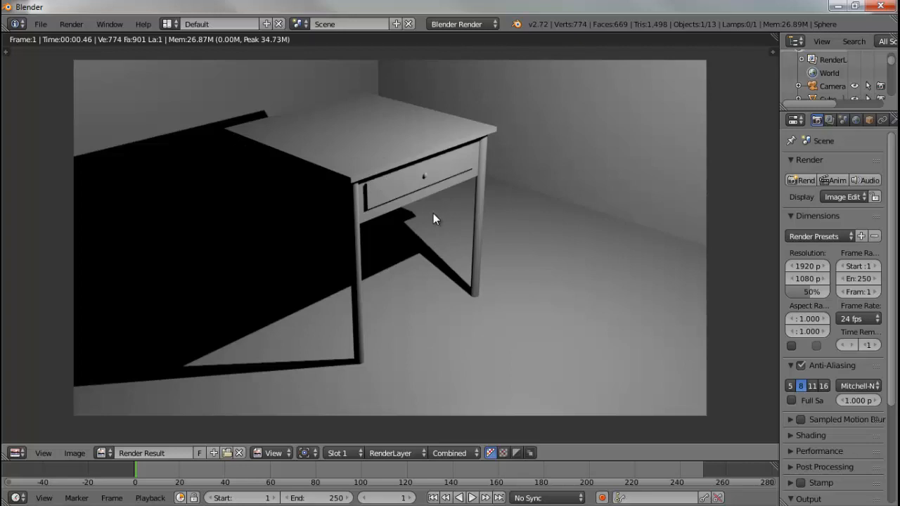
key("Escape")
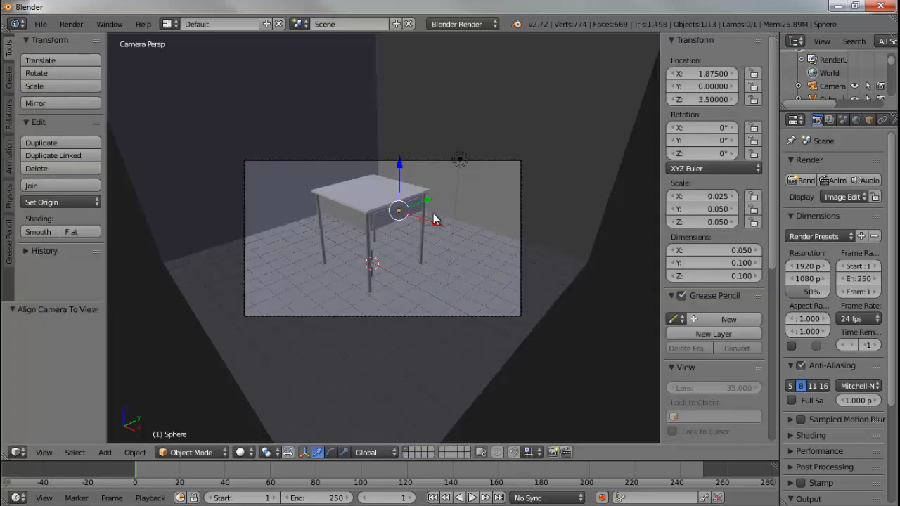
Apply smooth shading to each of the four table legs and to the drawer knob.
middle_click(433, 220)
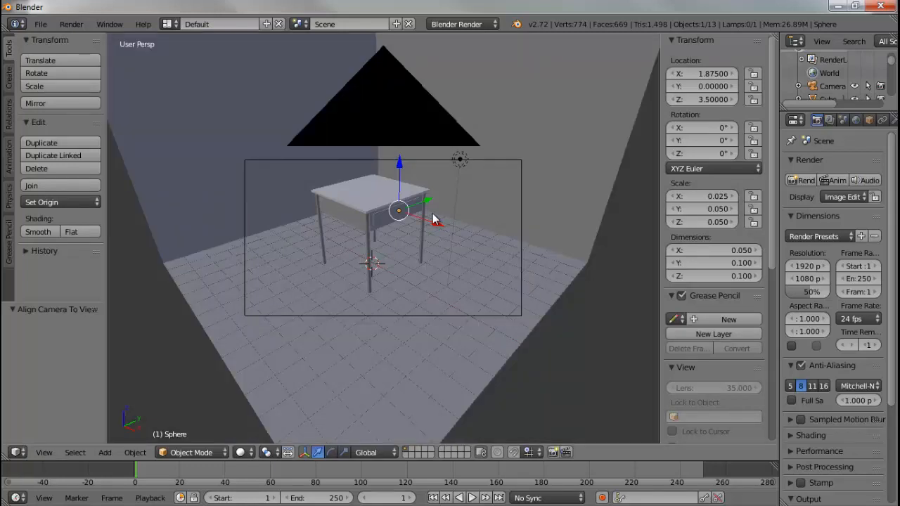
scroll(433, 217, "up", 10)
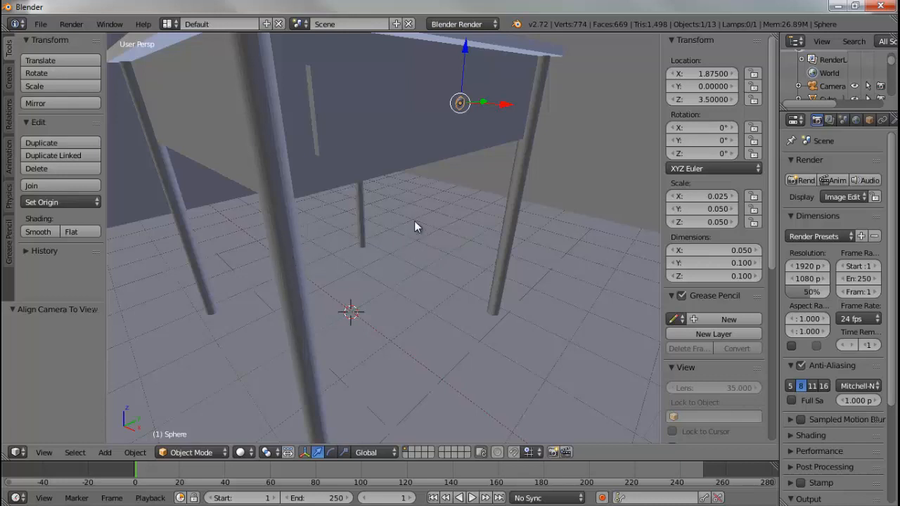
right_click(289, 257)
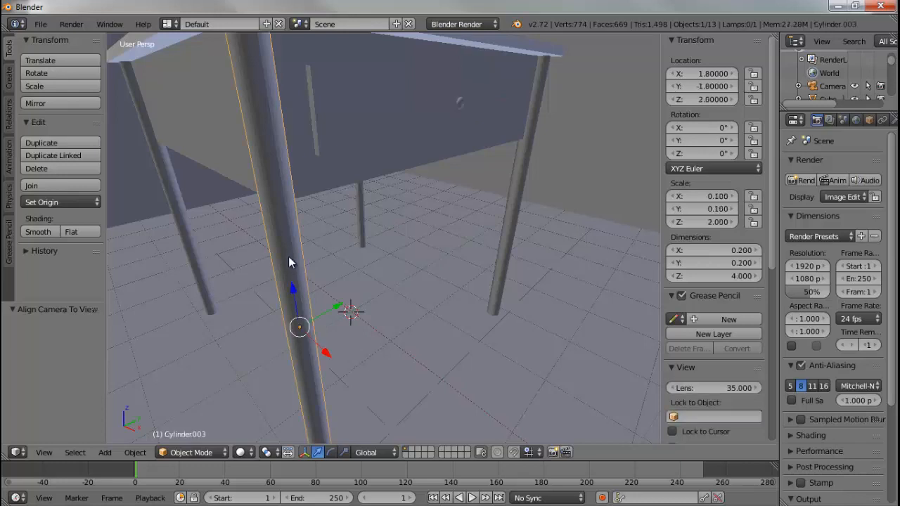
left_click(41, 229)
right_click(360, 224)
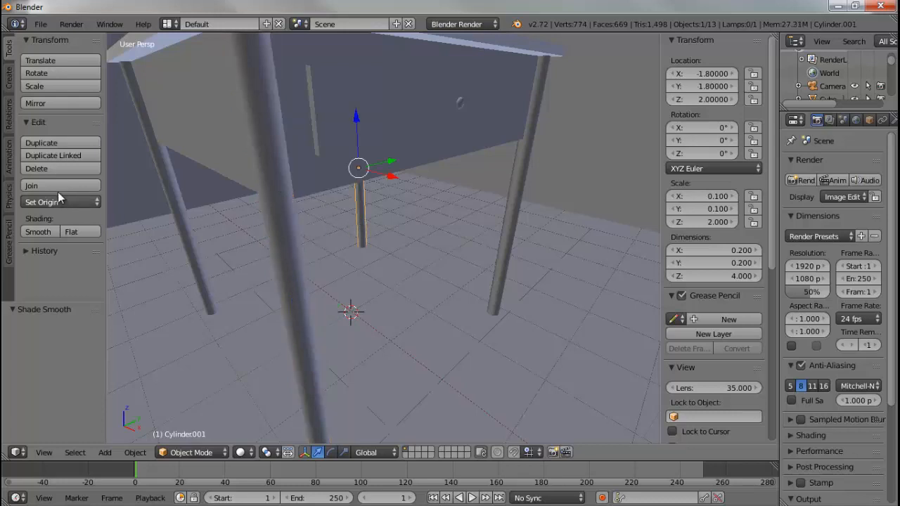
left_click(31, 230)
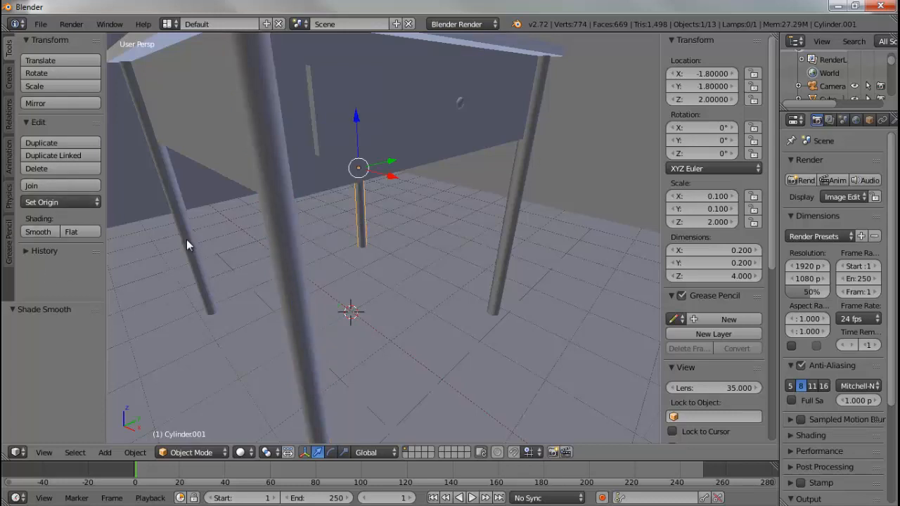
right_click(186, 239)
left_click(34, 230)
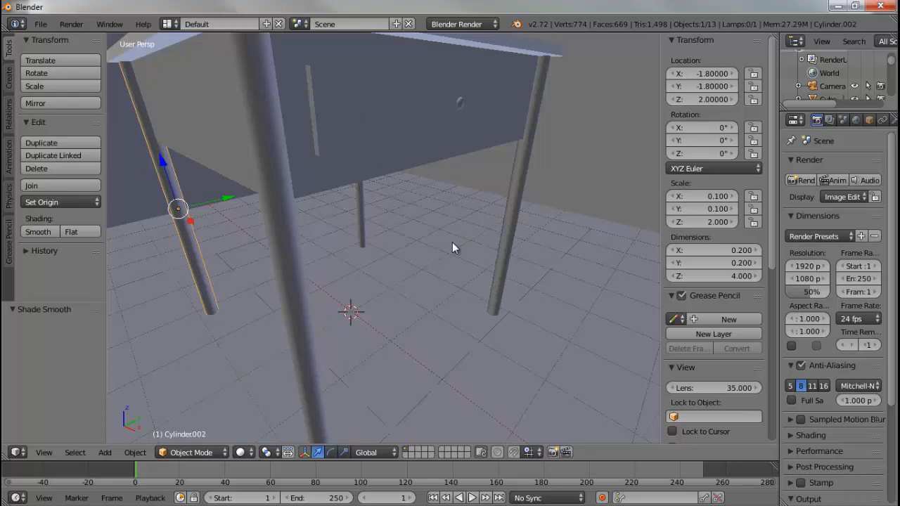
right_click(508, 233)
left_click(38, 230)
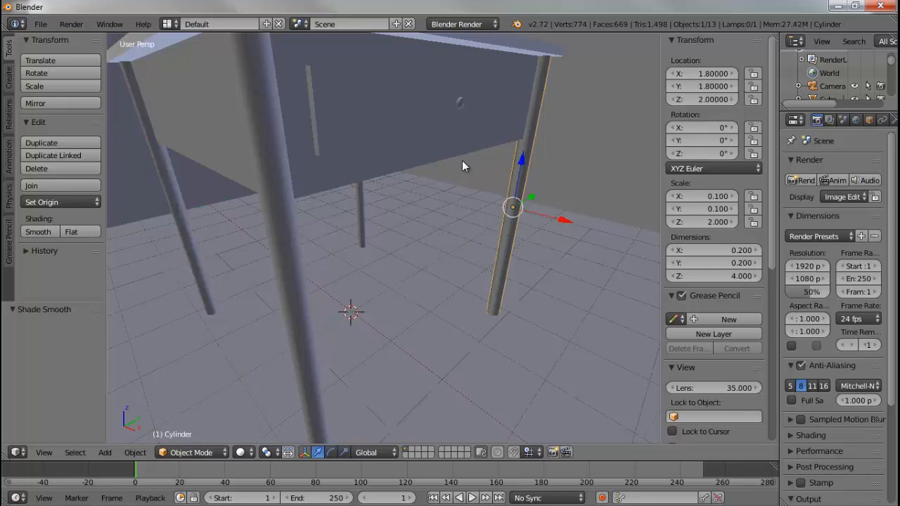
right_click(459, 105)
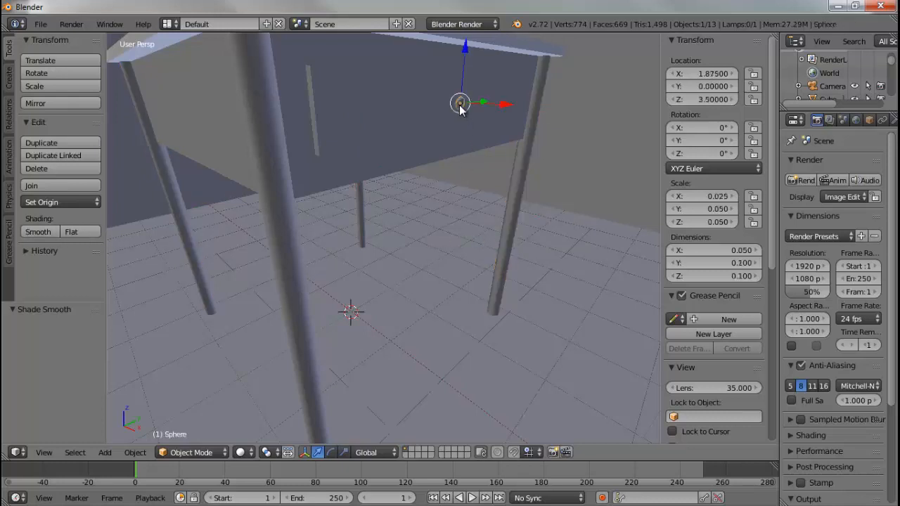
left_click(37, 231)
Move the lamp up and aside to about X 4.75, Y 3.75, Z 7.77 and render a test image of the lighting.
scroll(383, 266, "down", 6)
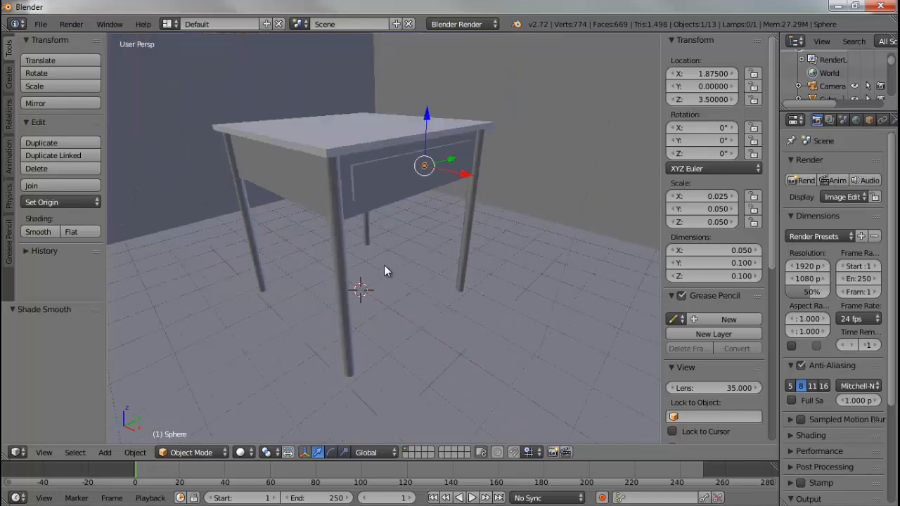
scroll(384, 264, "down", 2)
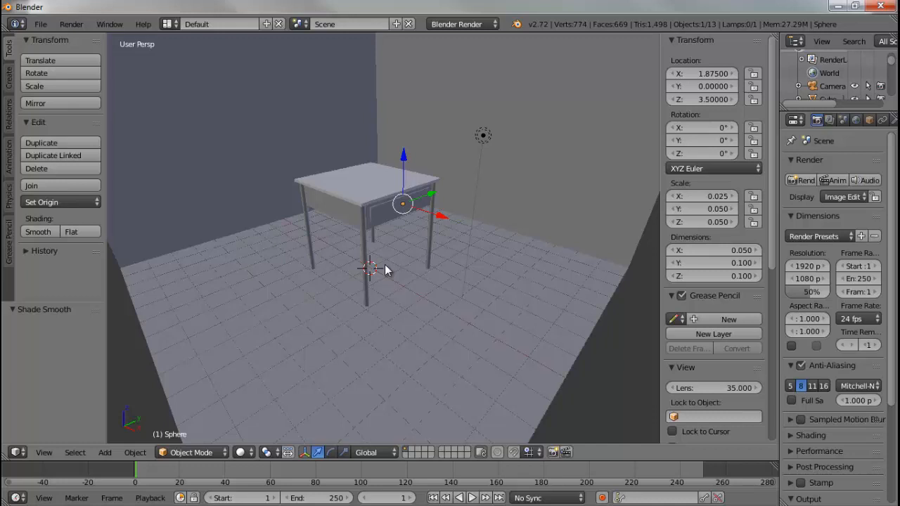
right_click(484, 137)
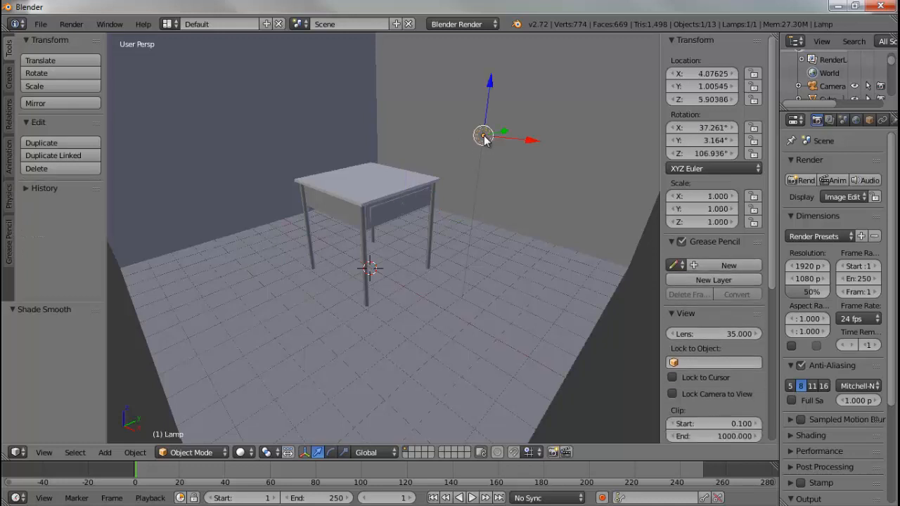
left_click_drag(527, 140, 555, 118)
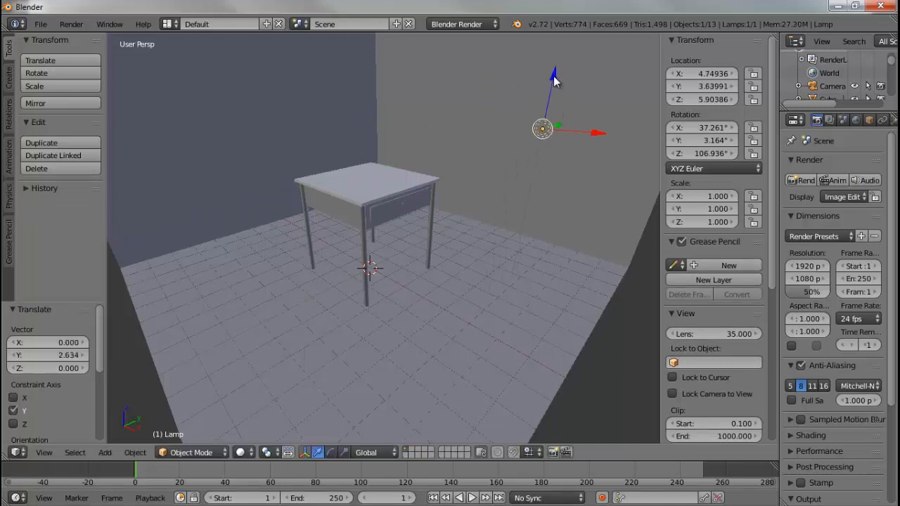
left_click_drag(555, 77, 563, 418)
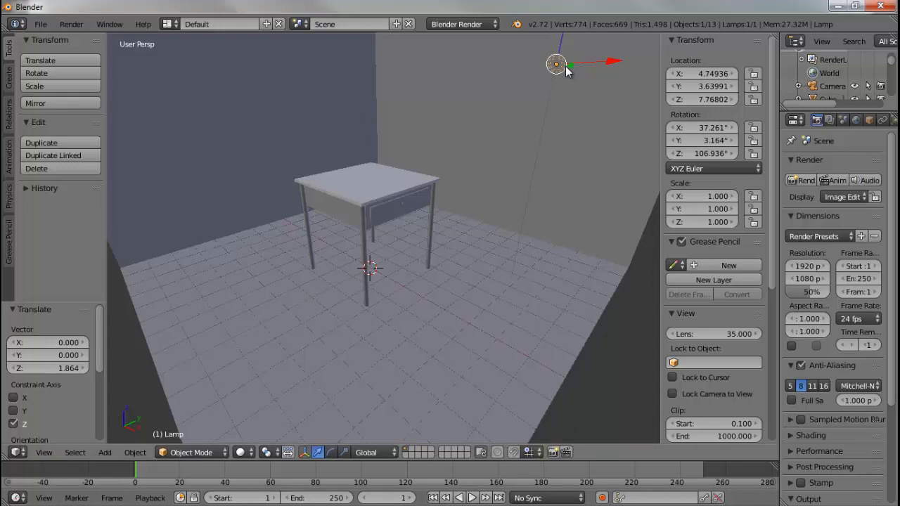
left_click_drag(571, 68, 572, 68)
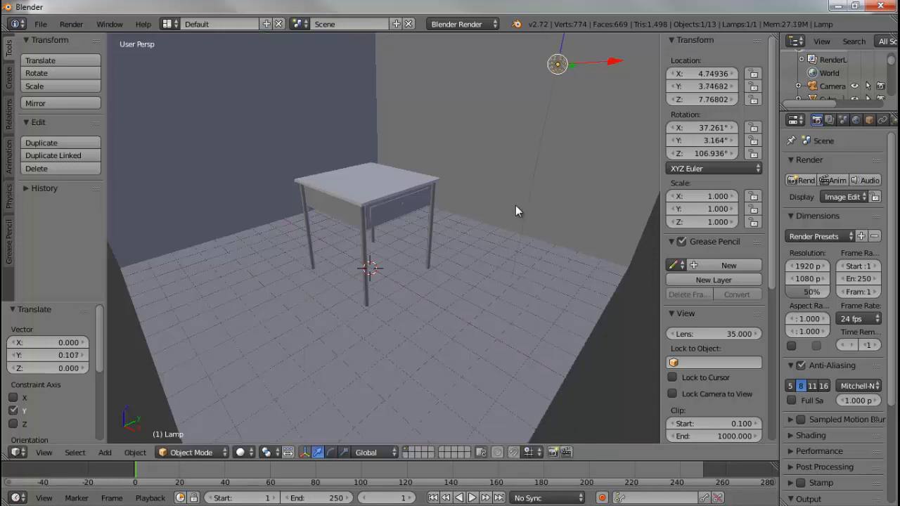
key("F12")
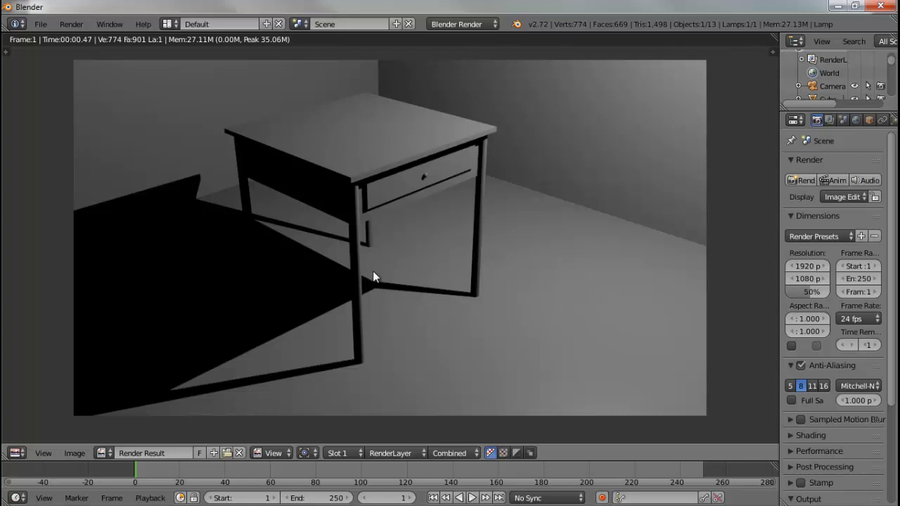
key("Escape")
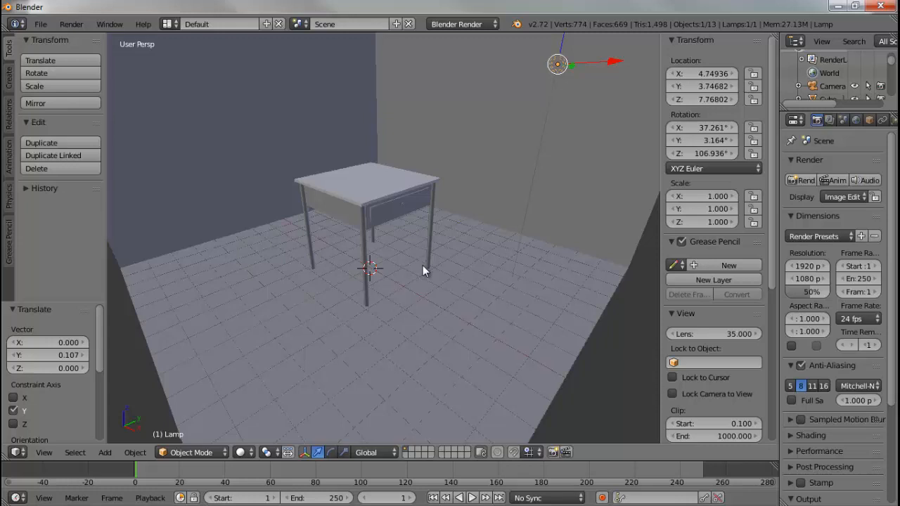
Enable ambient occlusion for the world with a factor of 0.5 and render the scene again.
left_click(855, 121)
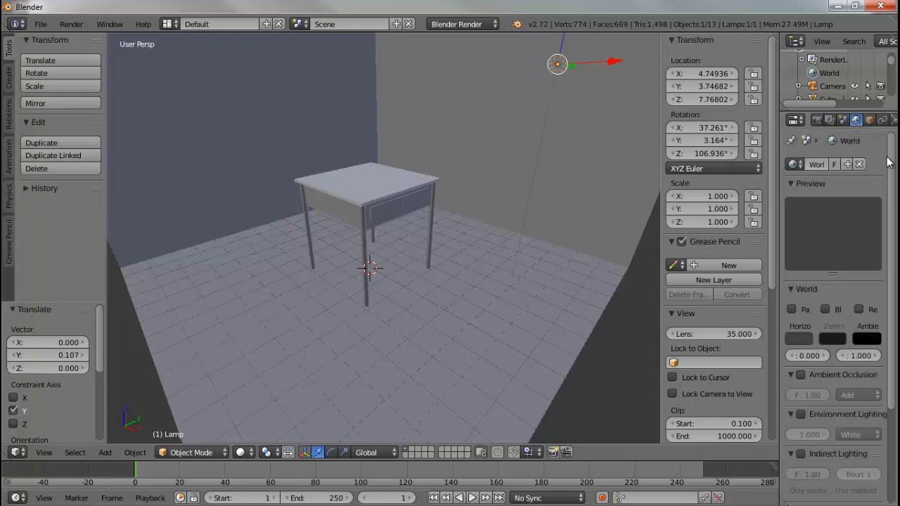
left_click_drag(893, 168, 894, 251)
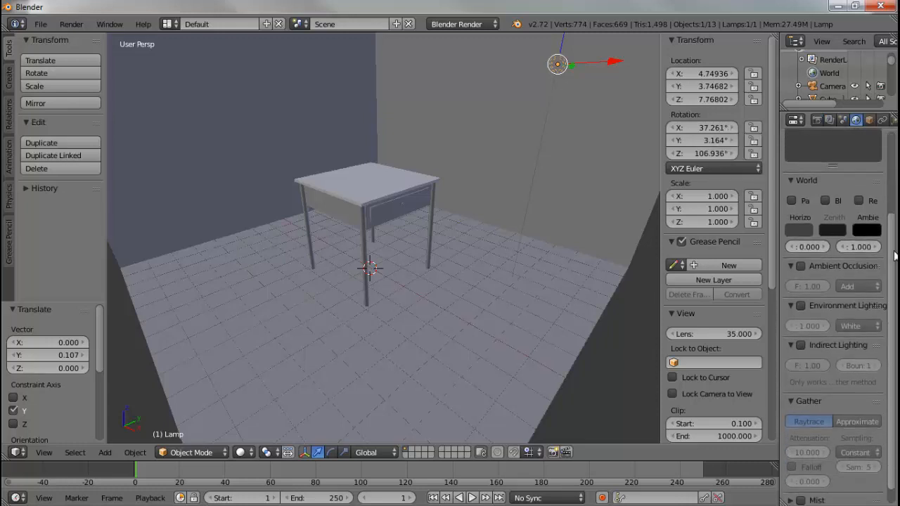
left_click(800, 266)
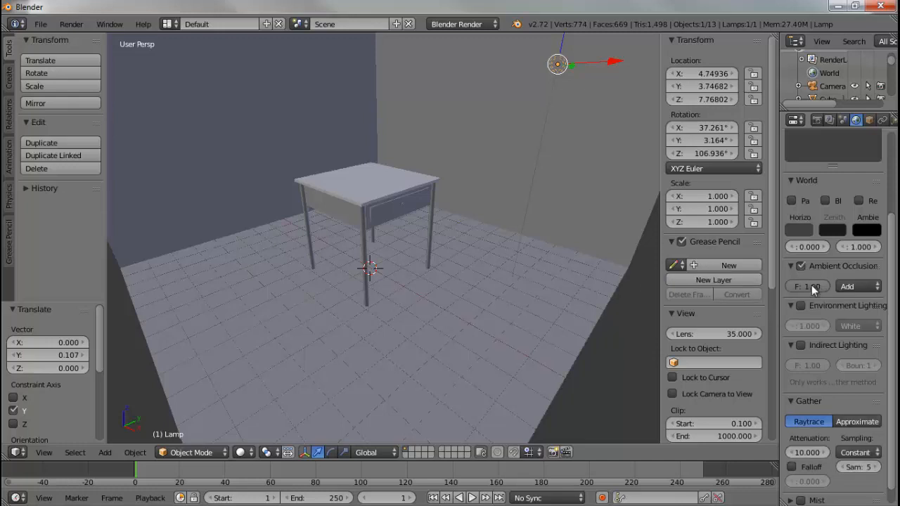
left_click(814, 286)
type(".5")
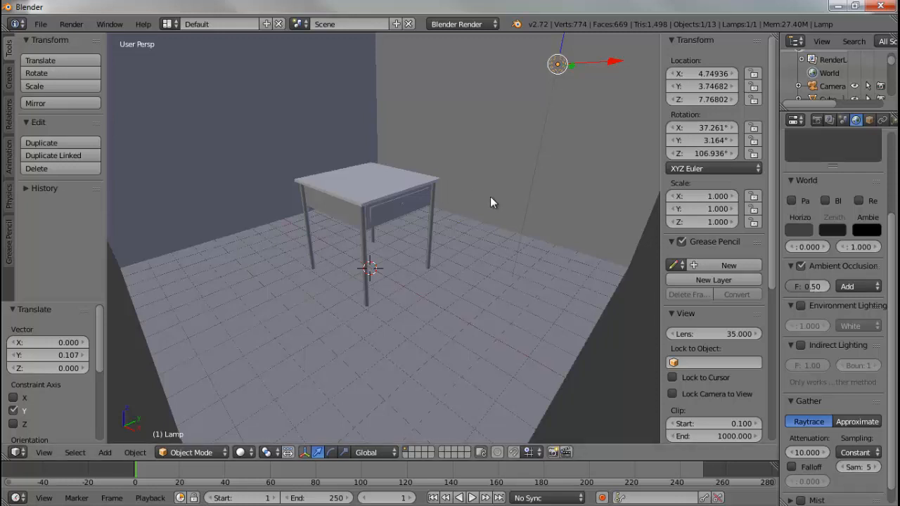
key("F12")
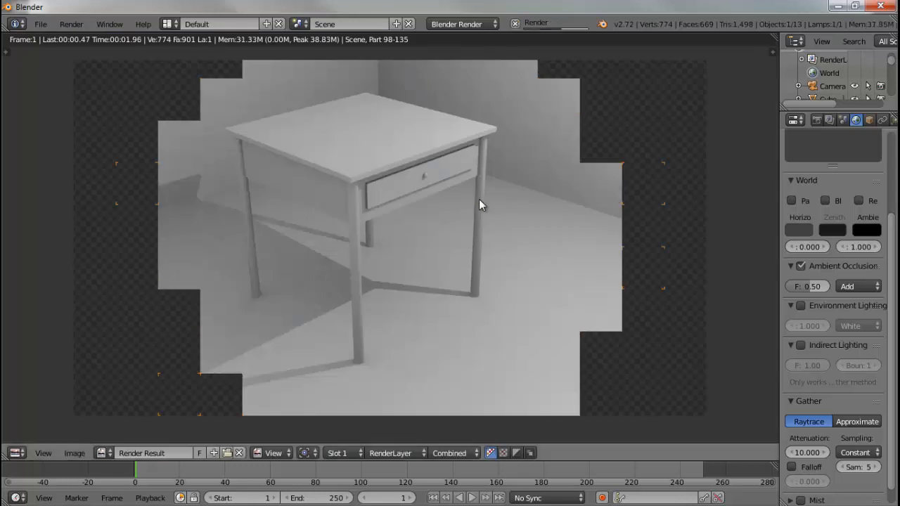